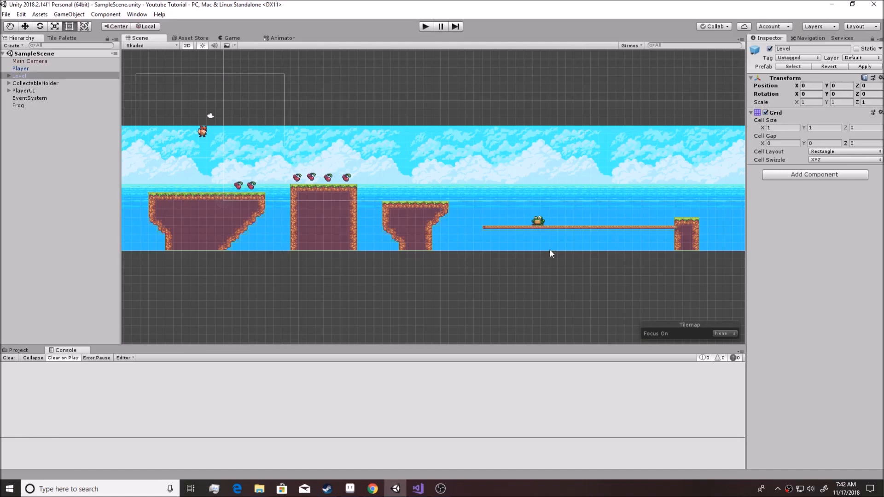
Examine the whole level, from the first platforms to the far end of the background, for space to extend it.
middle_click_drag(279, 215, 429, 255)
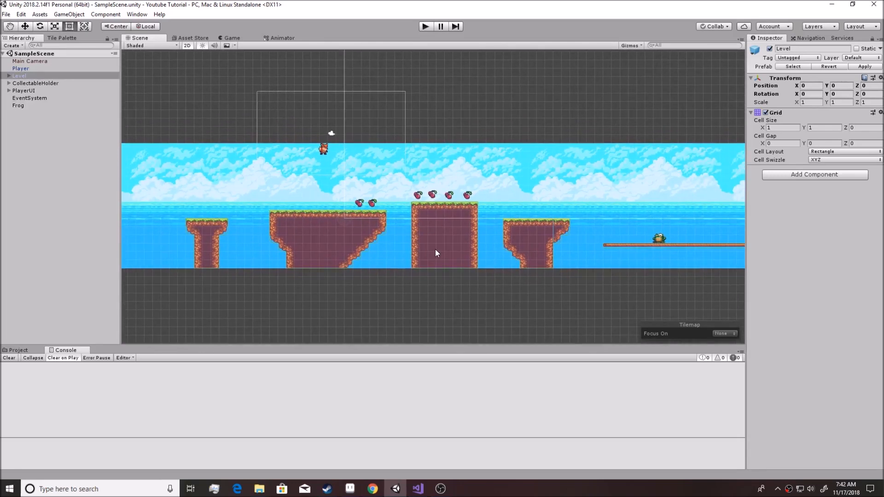
middle_click_drag(620, 261, 401, 269)
middle_click_drag(520, 276, 400, 286)
middle_click_drag(517, 294, 355, 288)
middle_click_drag(548, 278, 495, 283)
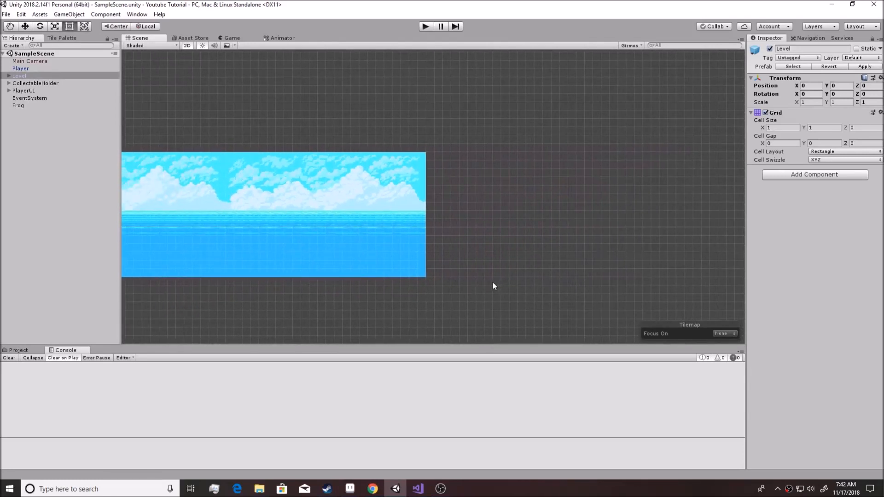
middle_click_drag(326, 248, 465, 212)
middle_click_drag(384, 231, 514, 255)
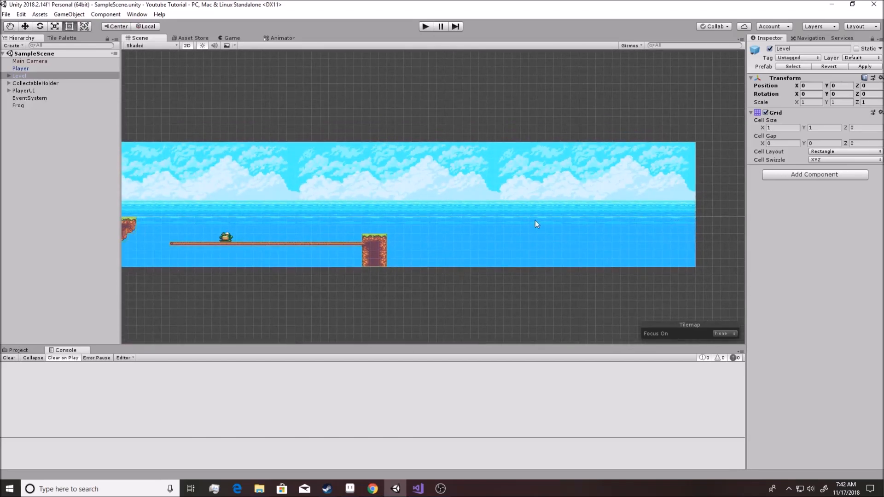
middle_click_drag(548, 258, 494, 261)
middle_click_drag(436, 284, 566, 284)
middle_click_drag(410, 284, 544, 276)
middle_click_drag(334, 283, 620, 264)
mouse_move(416, 278)
middle_mouse_down()
mouse_move(568, 280)
mouse_move(351, 271)
middle_mouse_up()
middle_click_drag(581, 276, 347, 269)
middle_click_drag(655, 260, 333, 275)
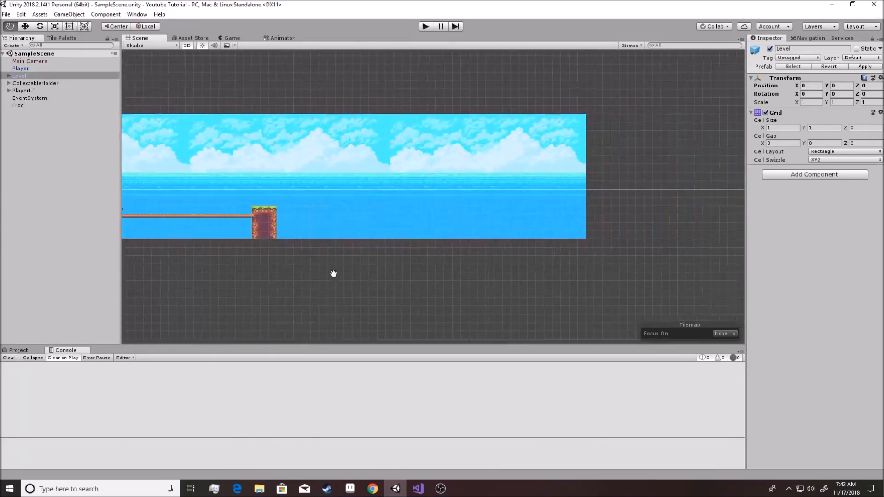
middle_click_drag(556, 255, 406, 258)
middle_click_drag(551, 218, 467, 218)
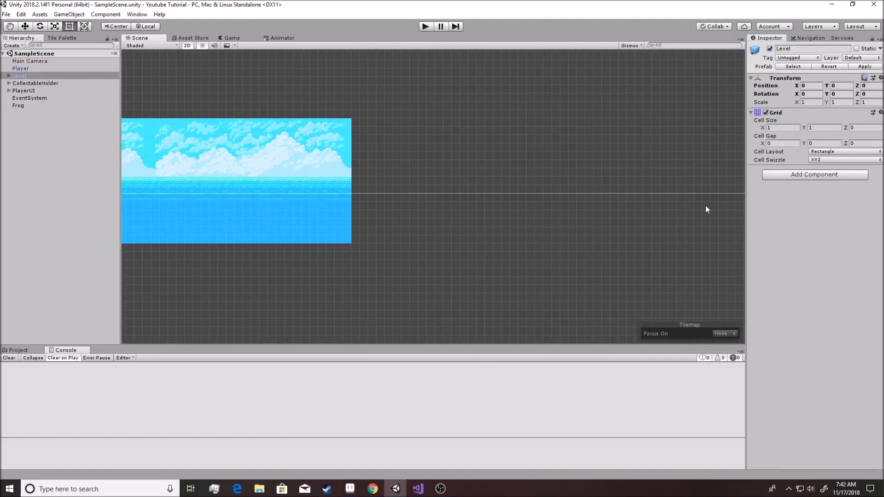
middle_click_drag(708, 209, 566, 208)
middle_click_drag(716, 167, 645, 216)
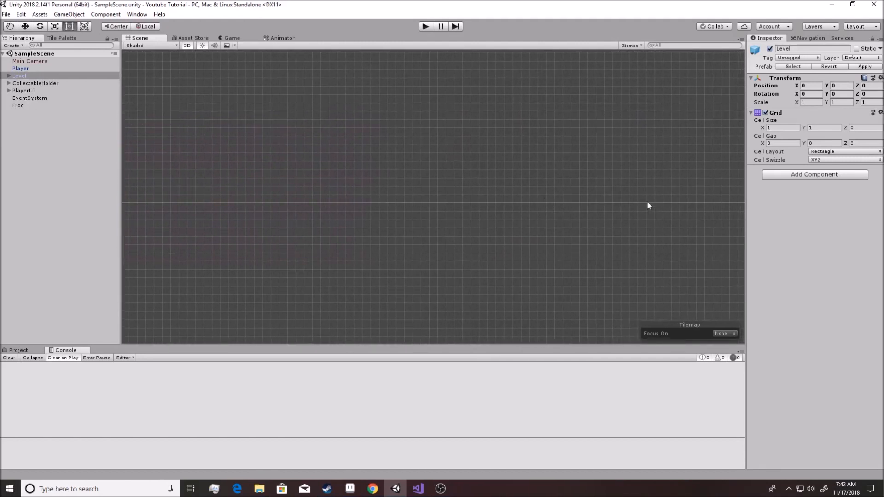
mouse_move(443, 255)
middle_mouse_down()
mouse_move(612, 243)
mouse_move(549, 255)
middle_mouse_up()
middle_click_drag(360, 251, 559, 250)
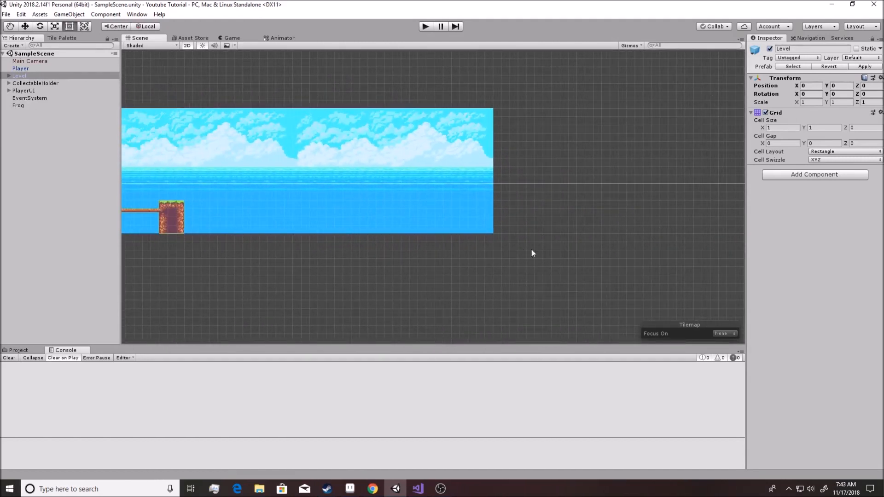
middle_click_drag(427, 250, 574, 250)
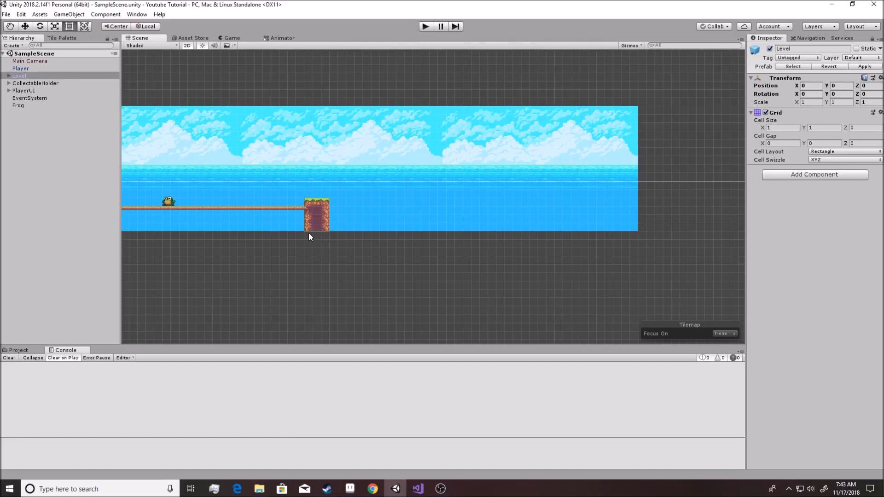
middle_click_drag(273, 252, 472, 259)
middle_click_drag(355, 265, 433, 274)
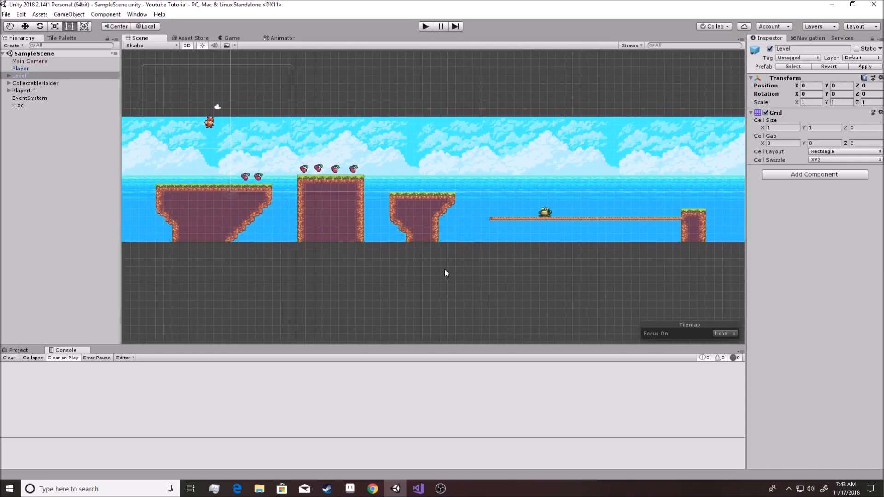
middle_click_drag(640, 261, 498, 266)
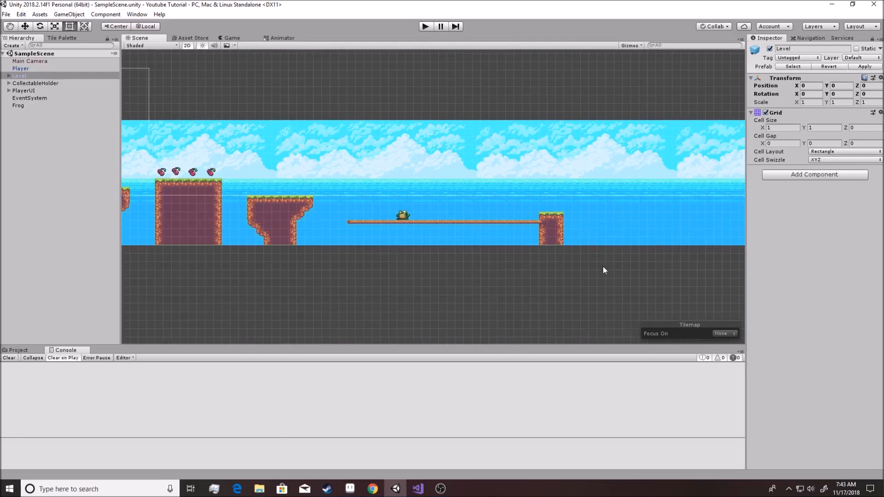
middle_click_drag(500, 290, 601, 287)
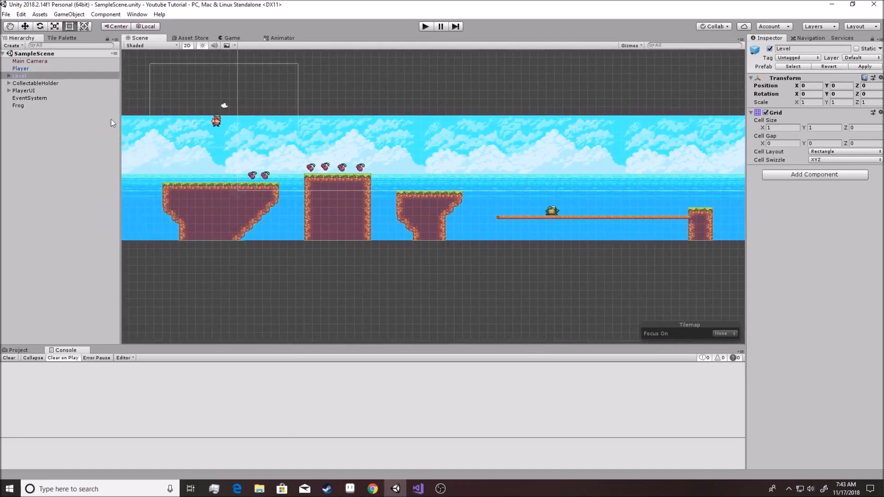
Paint another sky-and-sea section on the Background tilemap beyond the end of the existing background.
left_click(160, 146)
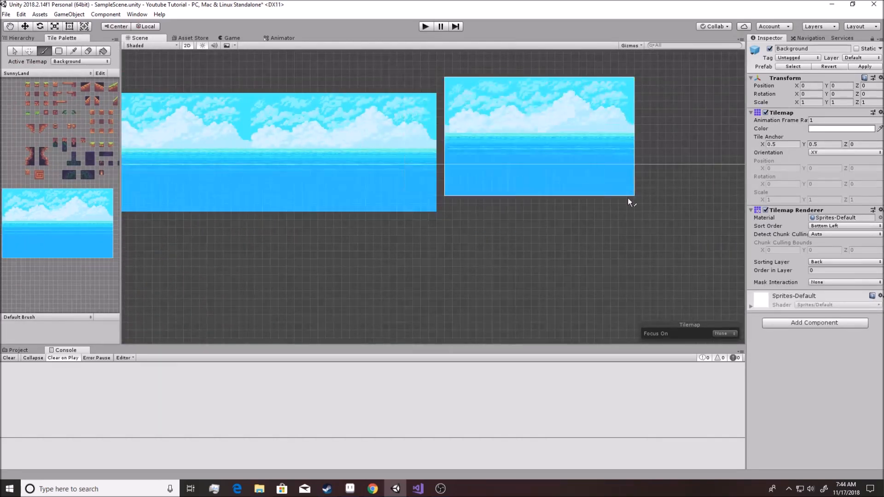
left_click(617, 190)
scroll(361, 221, "down", 2)
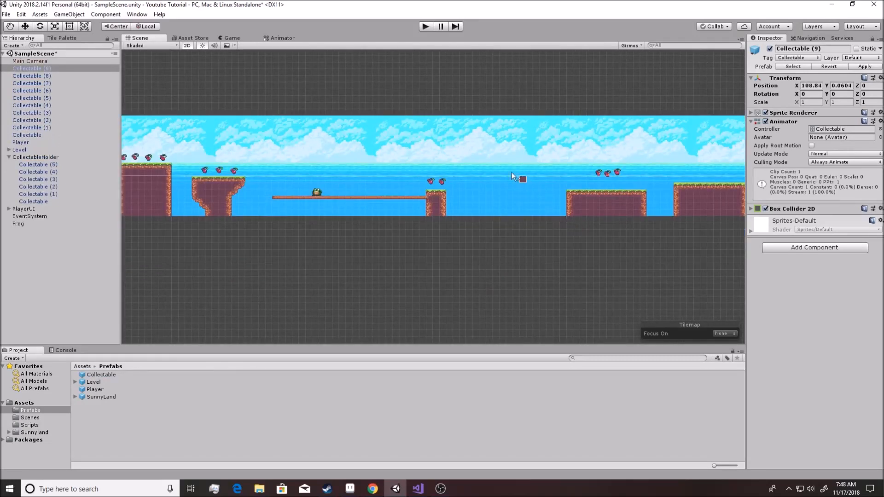
Move all the loose Collectable objects, from Collectable (9) through Collectable, into CollectableHolder and collapse the holder.
middle_click_drag(365, 212, 564, 235)
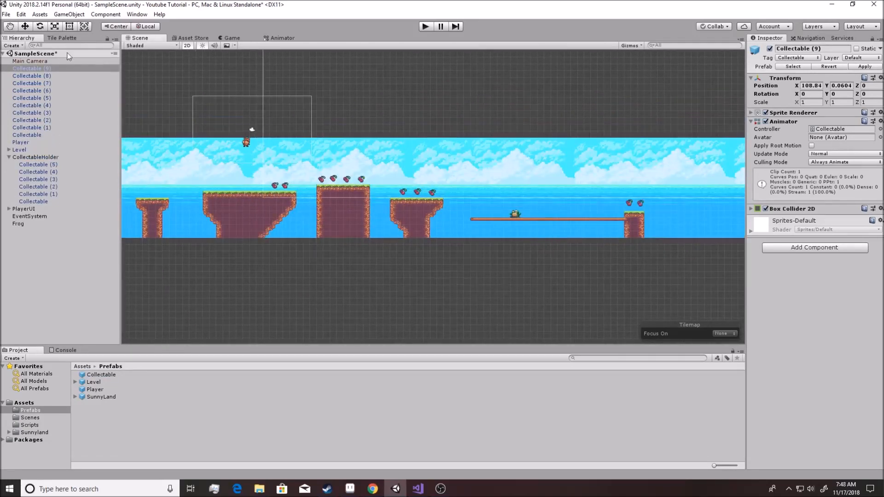
left_click(40, 135, "shift")
left_click_drag(37, 103, 37, 158)
left_click(9, 83)
middle_click_drag(548, 243, 319, 258)
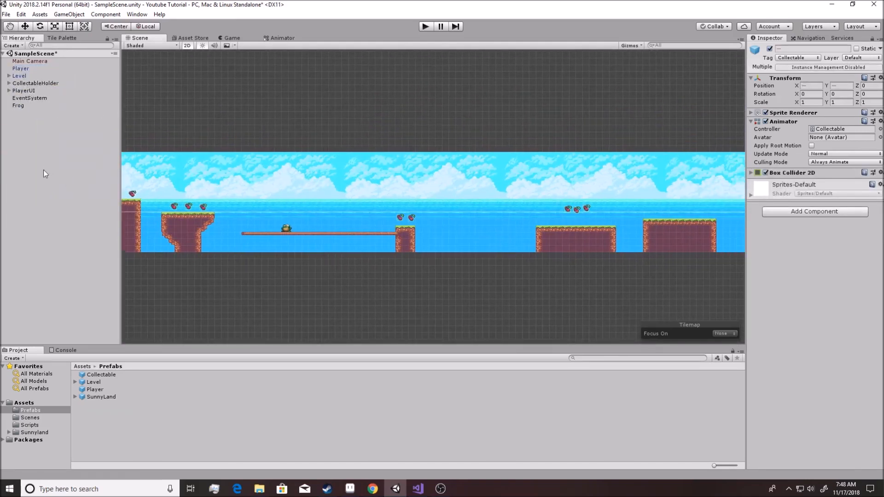
Create an empty game object and move it over the water gap just past the bridge's end pillar.
left_click_drag(457, 194, 475, 220)
left_click_drag(438, 214, 616, 276)
right_click(63, 148)
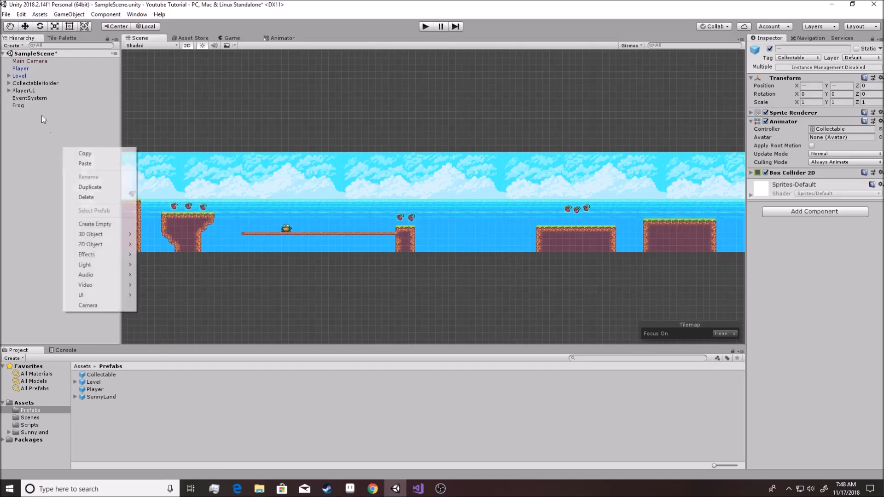
left_click(95, 224)
left_click(25, 27)
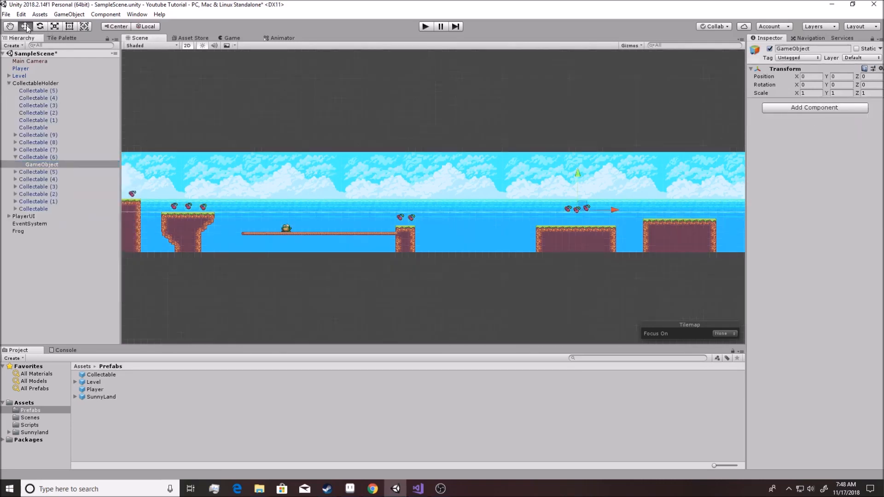
left_click_drag(583, 207, 461, 221)
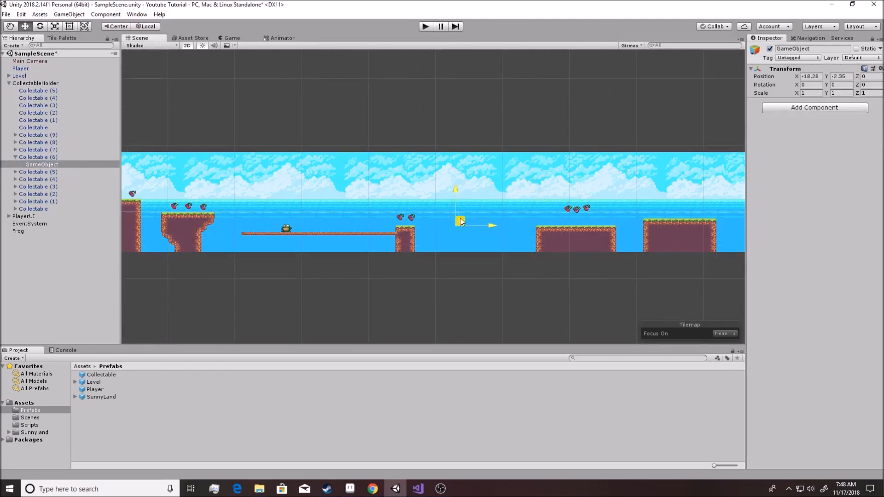
left_click_drag(460, 220, 459, 218)
Add a Sprite Renderer component to the new empty object and set its sorting layer to Entity.
left_click(800, 108)
type("sprit")
key("Down")
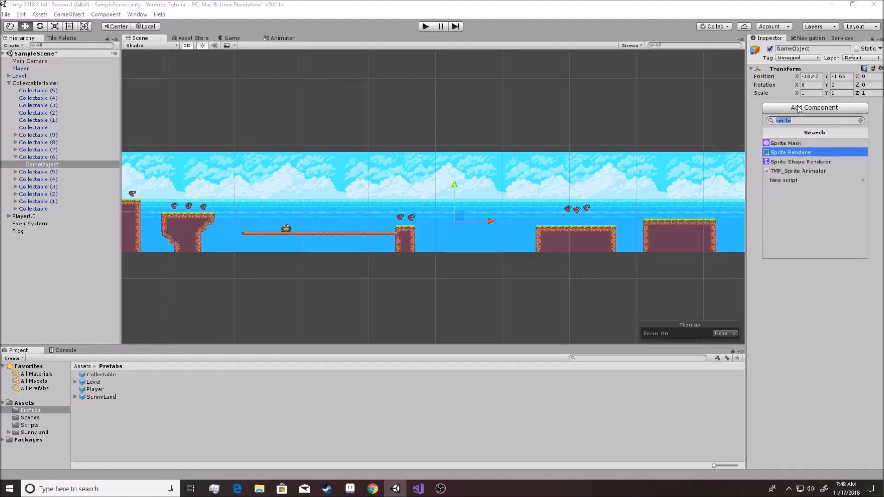
key("Return")
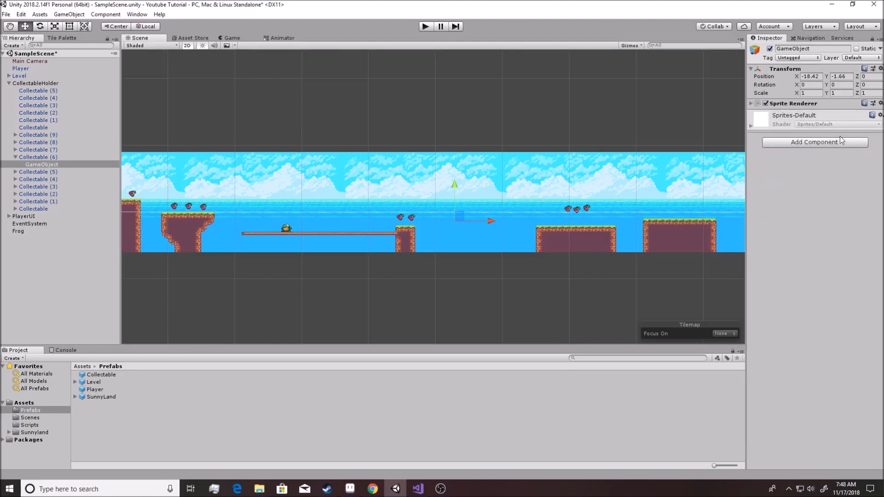
left_click(751, 104)
left_click(839, 176)
left_click(834, 158)
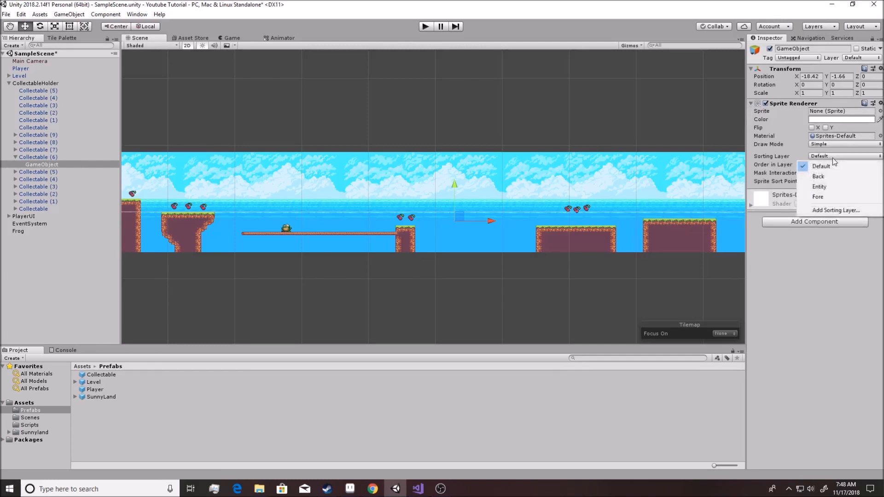
left_click(820, 187)
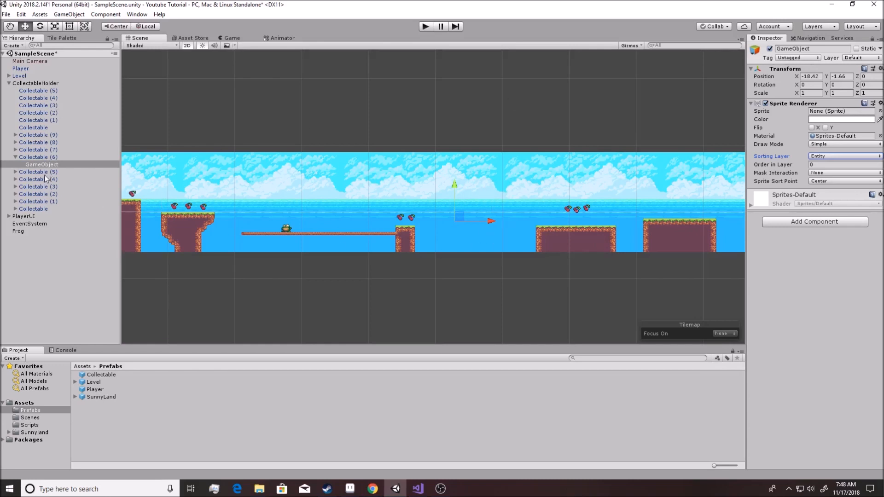
Move the new object out of the collectables to the scene's root level and rename it Eagle.
left_click_drag(40, 164, 13, 94)
left_click(8, 91)
left_click(23, 84)
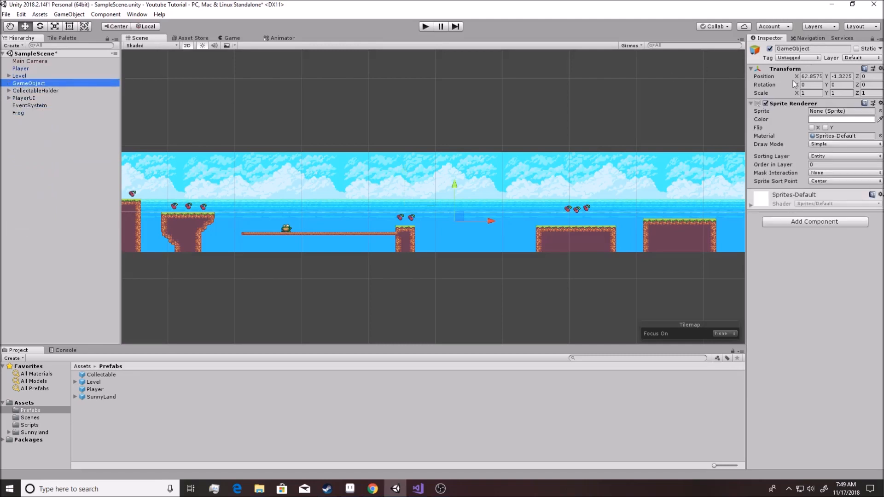
left_click(22, 85)
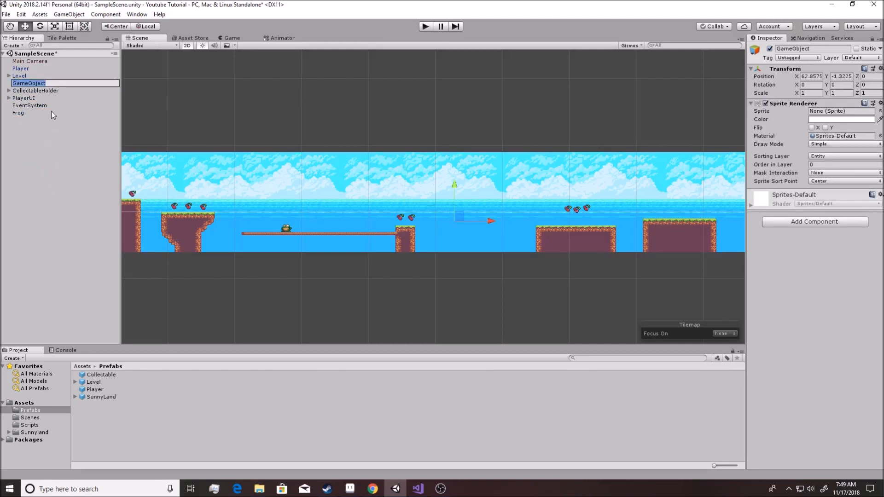
type("Eagle")
key("Return")
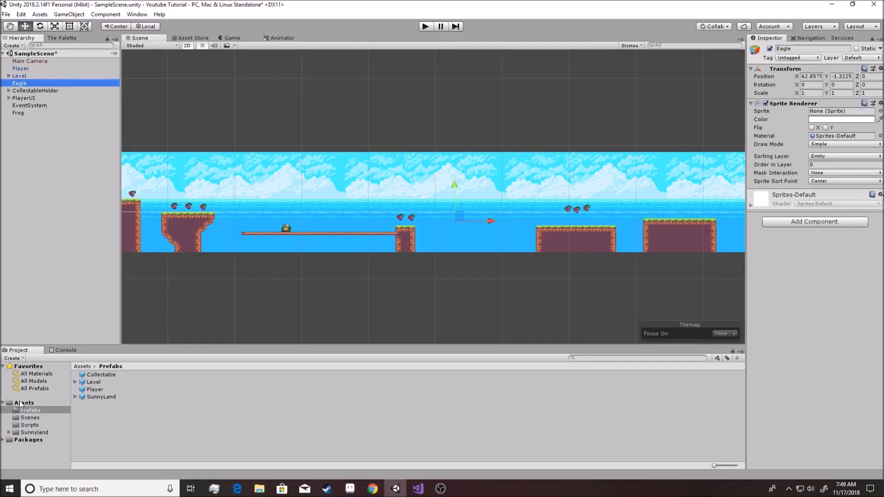
Open the eagle sprite folder under Sunnyland/artwork/Sprites/Enemies while keeping the Eagle object's properties in view.
left_click(32, 432)
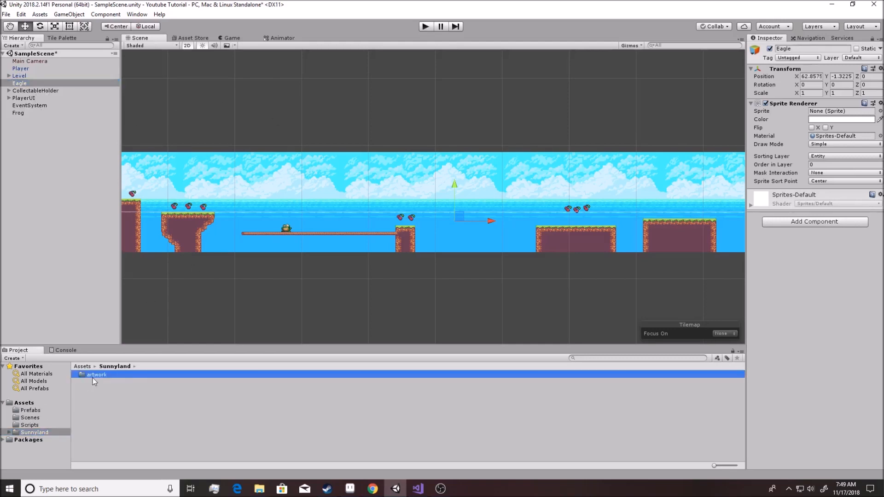
double_click(94, 375)
double_click(97, 382)
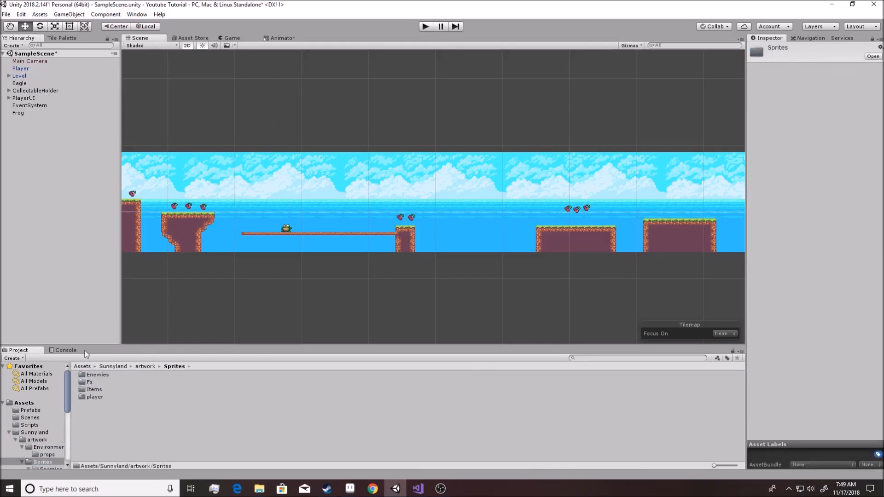
left_click(19, 83)
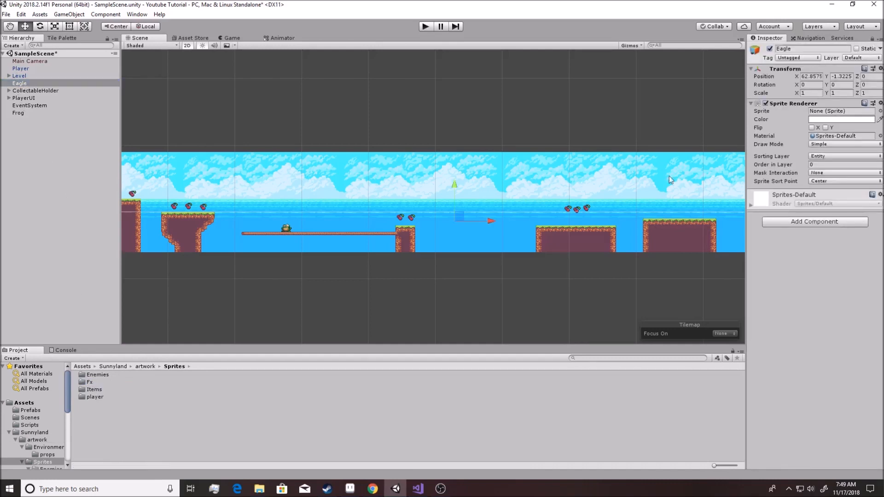
double_click(96, 376)
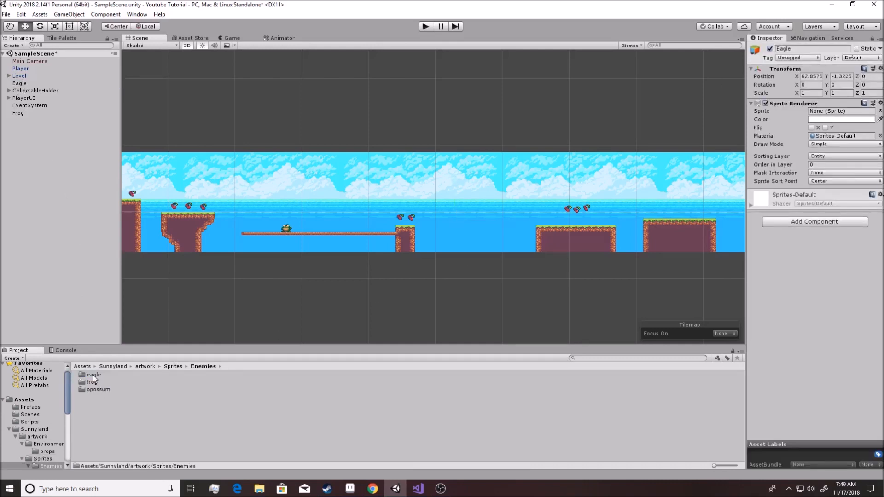
double_click(95, 376)
left_click(107, 375)
left_click(119, 414)
right_click(120, 414)
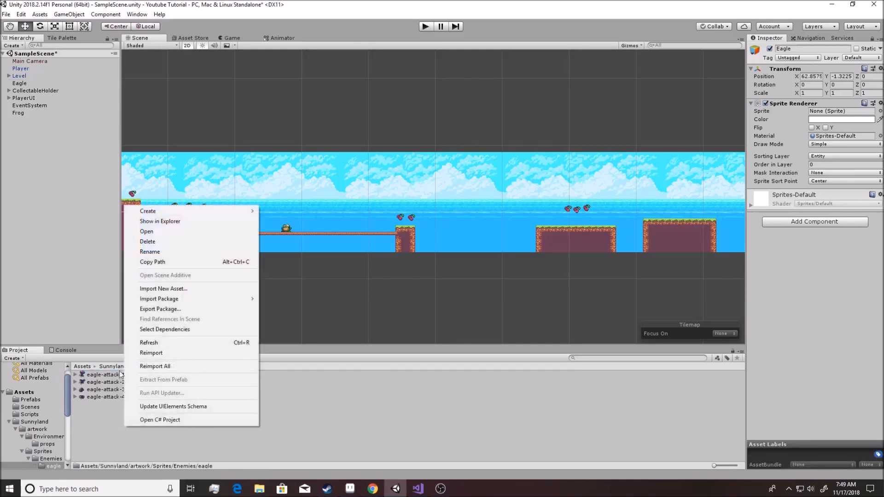
left_click(96, 400)
Assign eagle-attack-1 as the sprite of the Eagle object's Sprite Renderer.
left_click_drag(96, 377, 24, 84)
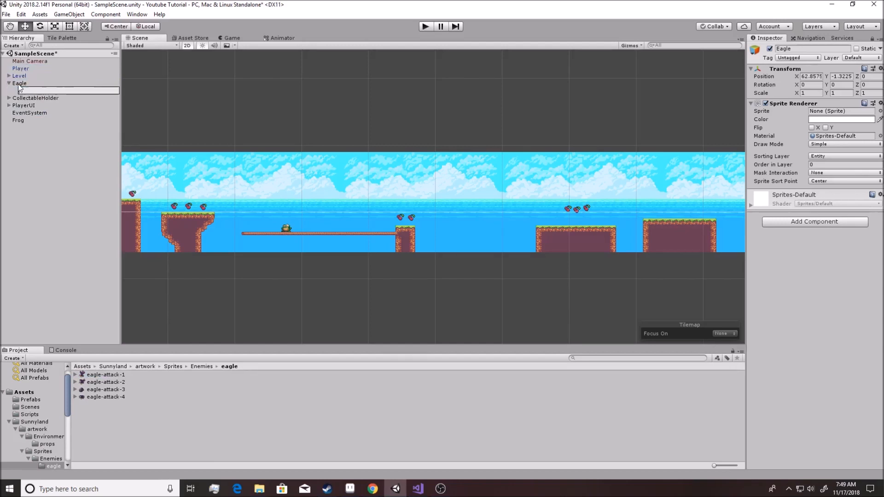
key("ctrl+z")
left_click(25, 84)
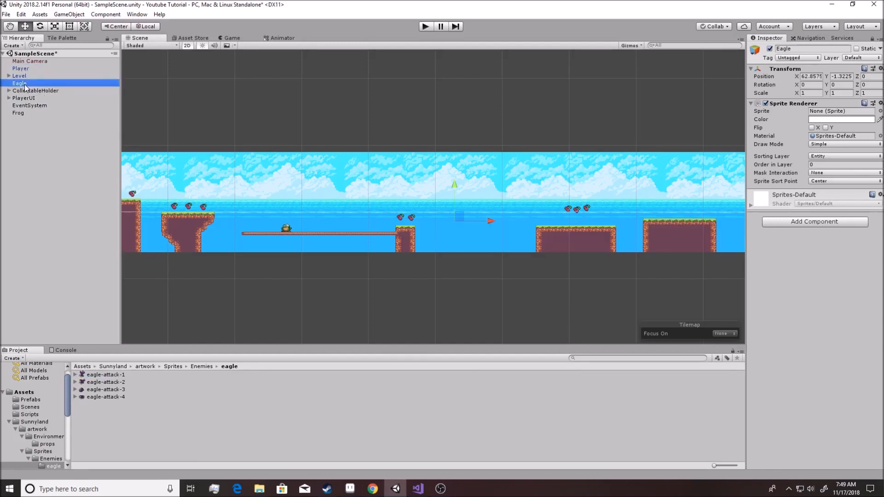
left_click_drag(106, 375, 826, 113)
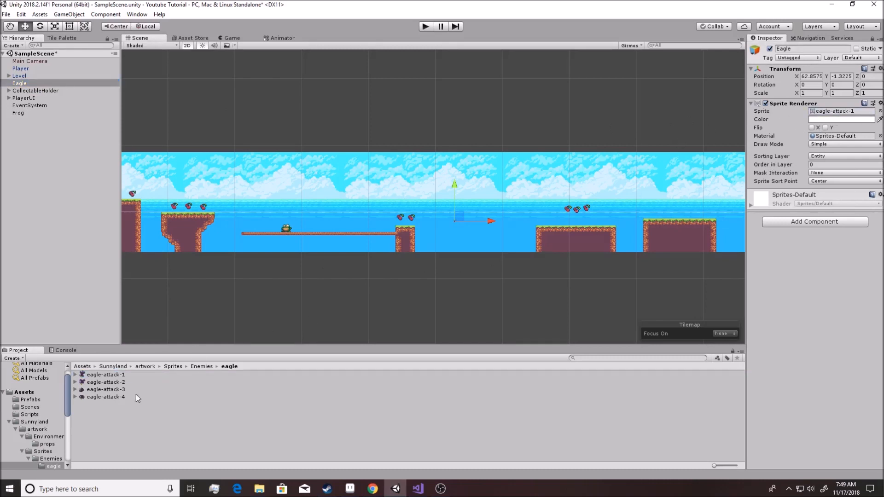
Set Pixels Per Unit to 16 for all four eagle-attack sprites with the Inspector unlocked, and apply the import settings.
left_click(102, 375)
left_click(102, 397, "shift")
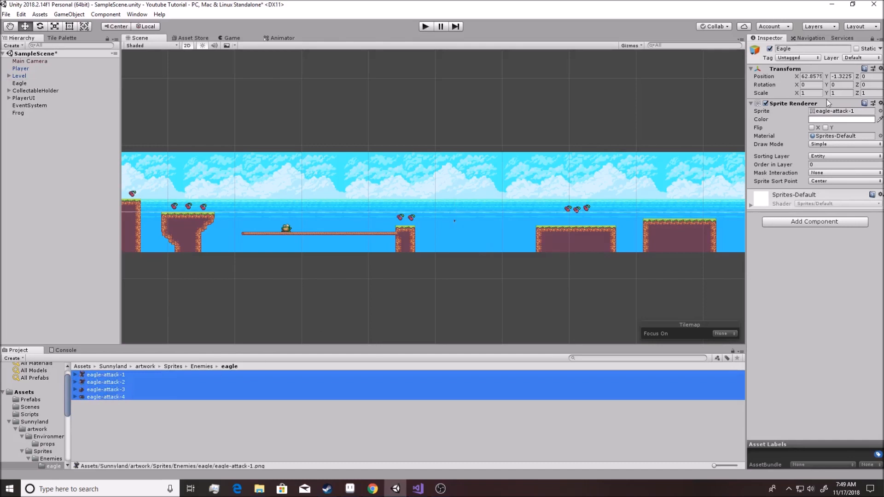
left_click(872, 38)
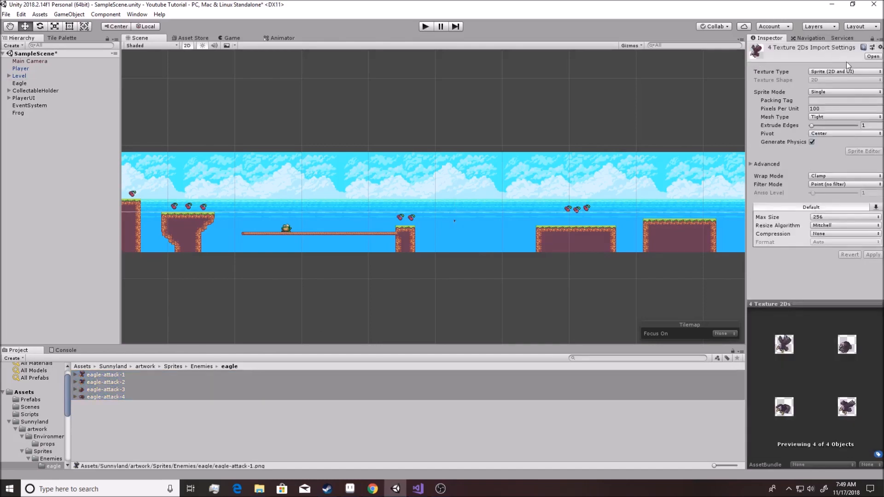
left_click(799, 109)
type("16")
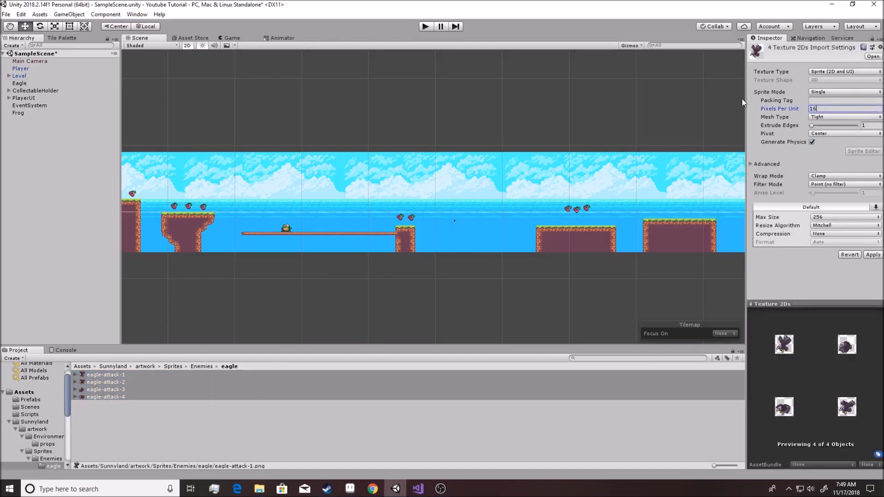
left_click(873, 255)
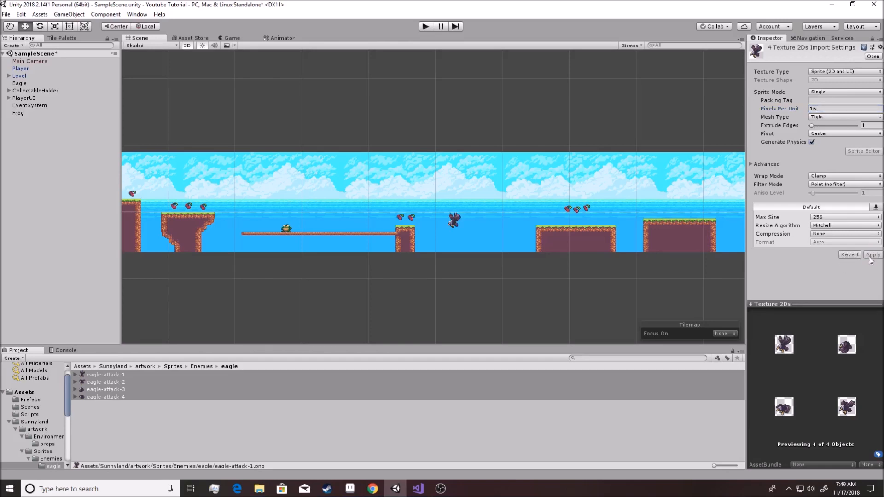
Raise the Eagle object slightly in the scene, to a Y position of about -0.53.
scroll(478, 225, "up", 3)
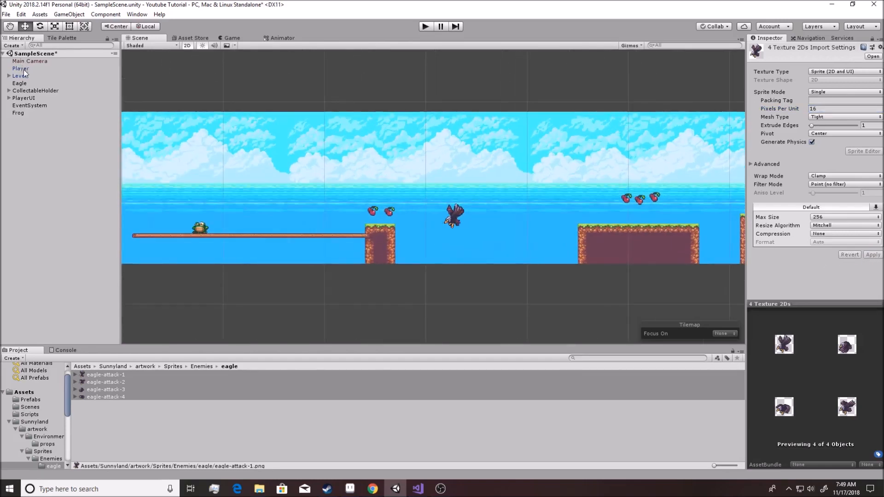
left_click(19, 83)
scroll(452, 205, "up", 3)
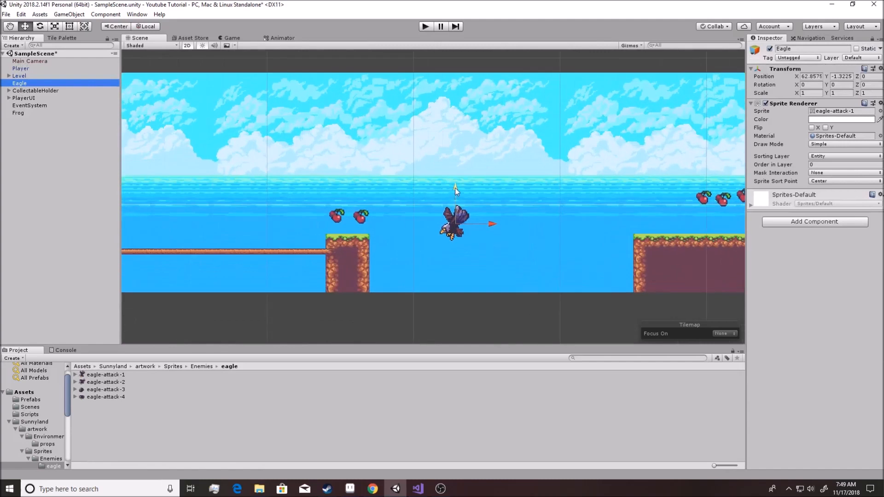
left_click_drag(455, 186, 456, 175)
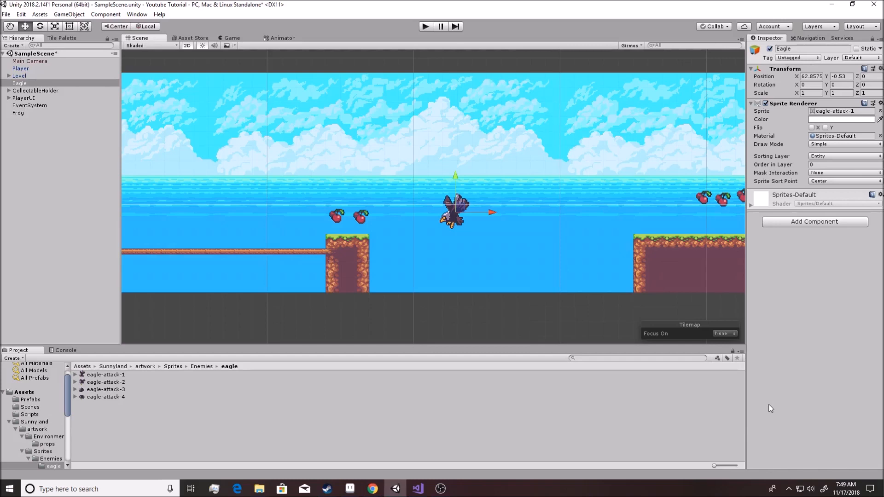
Add a Box Collider 2D component to the Eagle object.
left_click(814, 221)
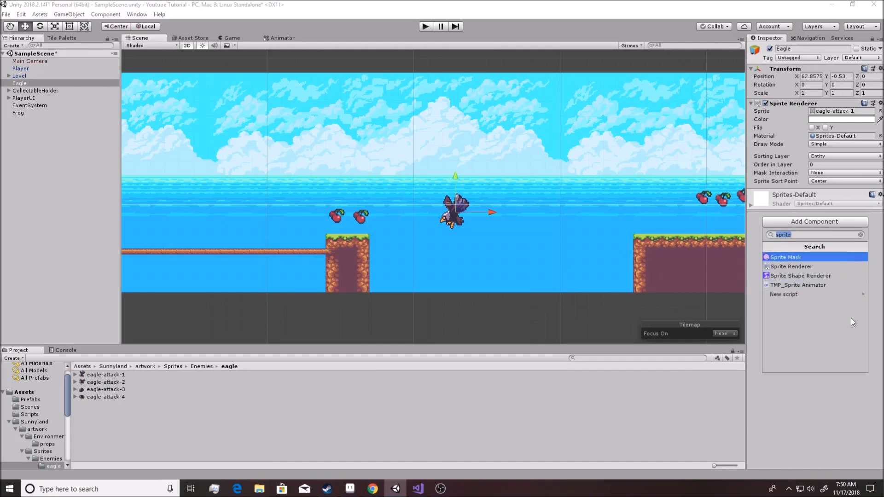
type("box")
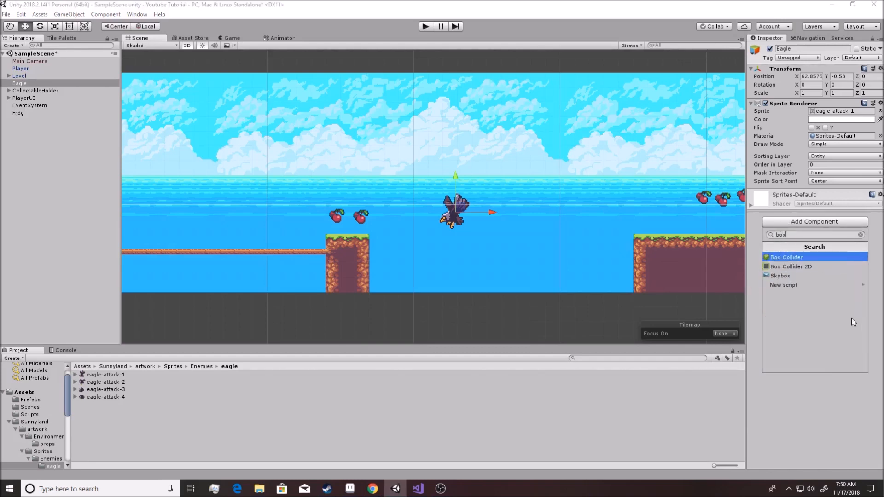
key("Down")
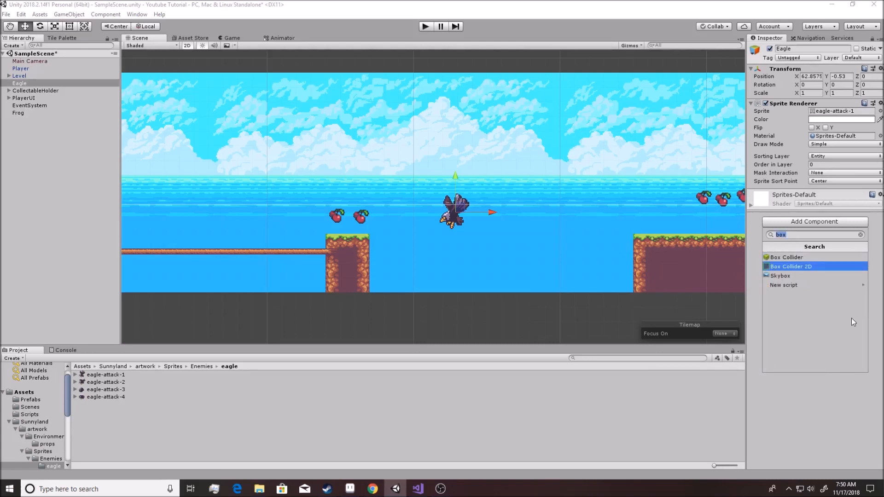
key("Return")
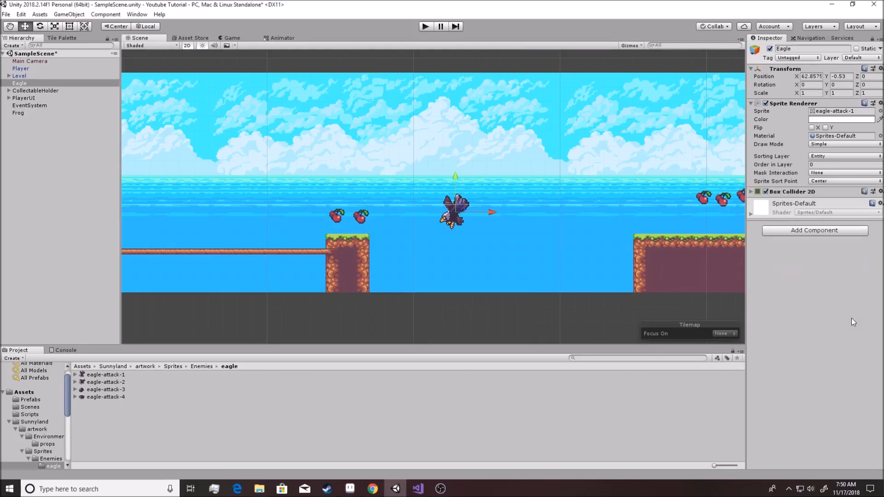
Shrink the Eagle's box collider around its head and body to about 1.33 by 0.95, offset about -0.40, -0.33.
left_click(751, 191)
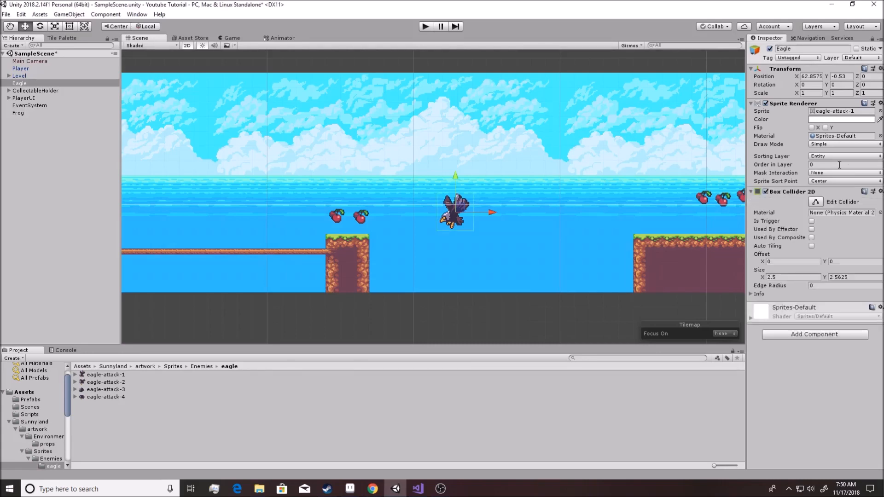
scroll(431, 217, "up", 3)
scroll(432, 217, "up", 3)
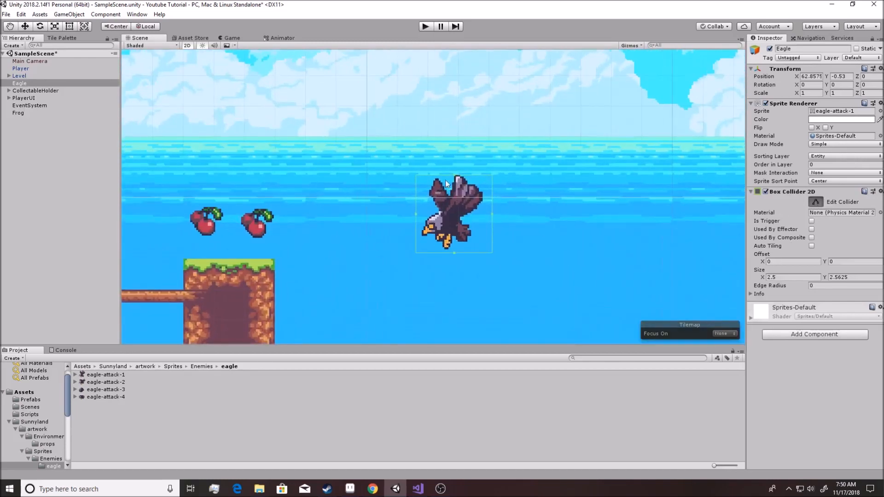
left_click_drag(454, 184, 454, 215)
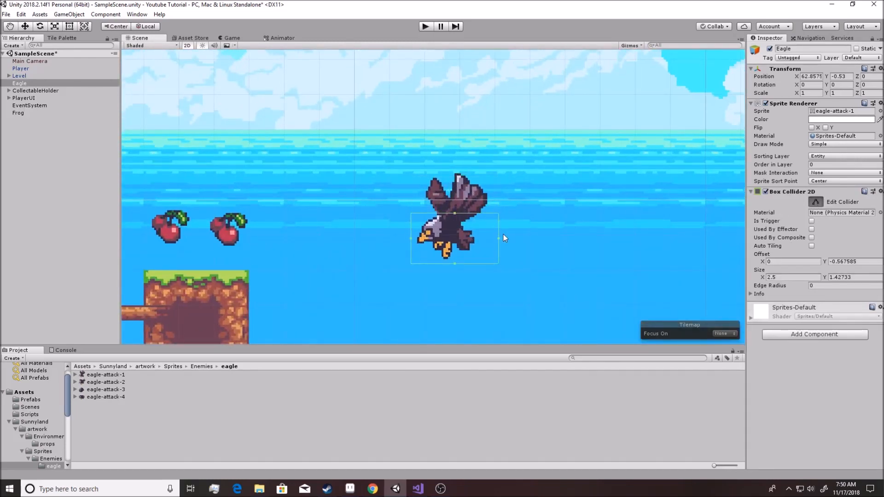
left_click_drag(500, 239, 441, 248)
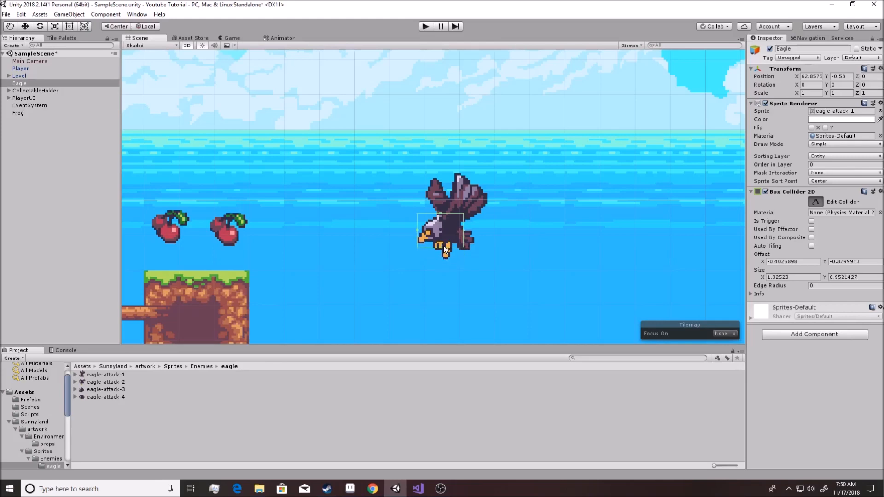
scroll(549, 260, "down", 5)
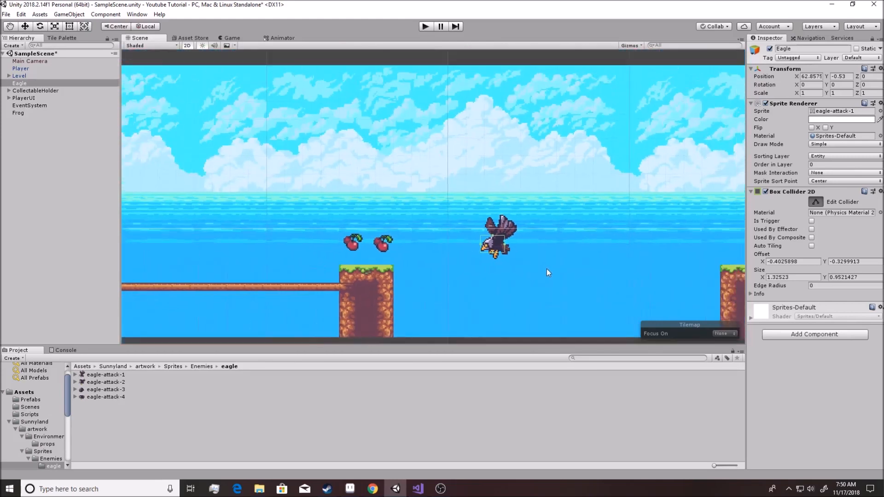
left_click(812, 202)
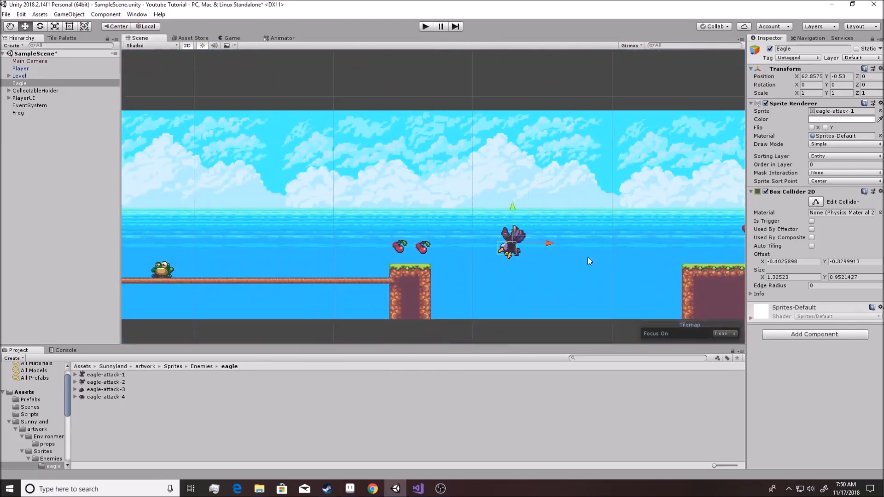
Set the Eagle object's tag to Enemy.
scroll(552, 276, "down", 4)
scroll(557, 272, "up", 2)
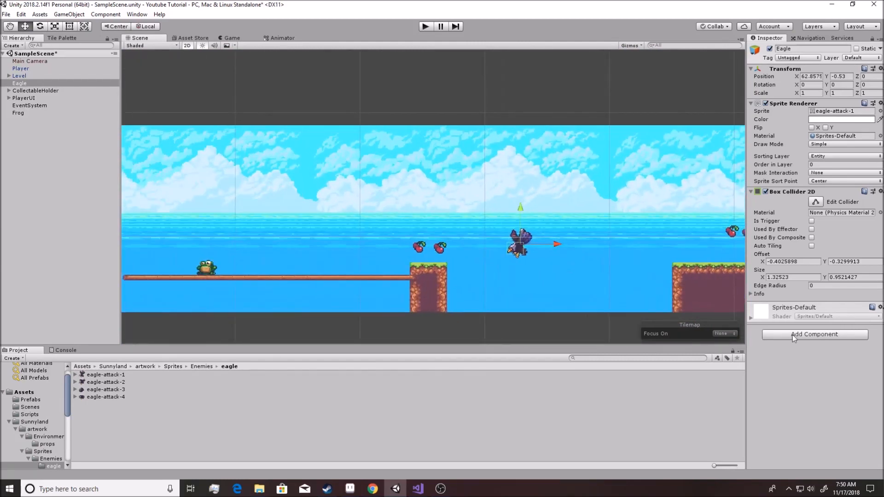
scroll(546, 293, "down", 3)
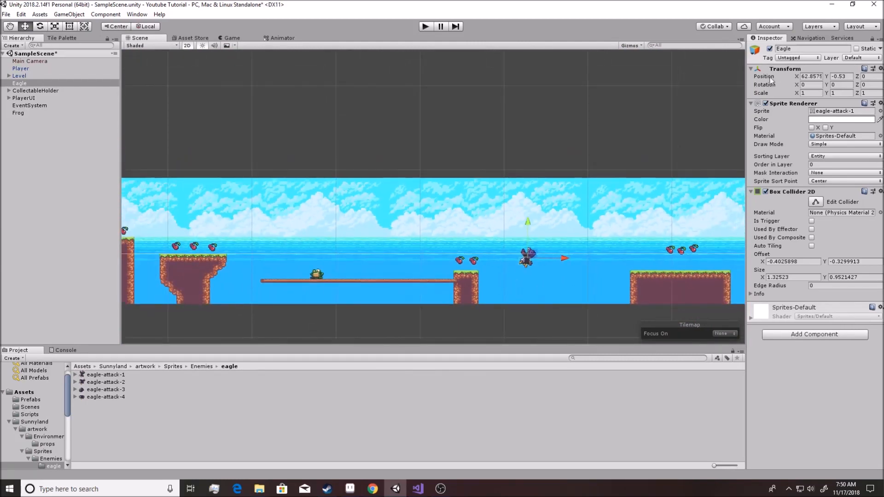
left_click(791, 58)
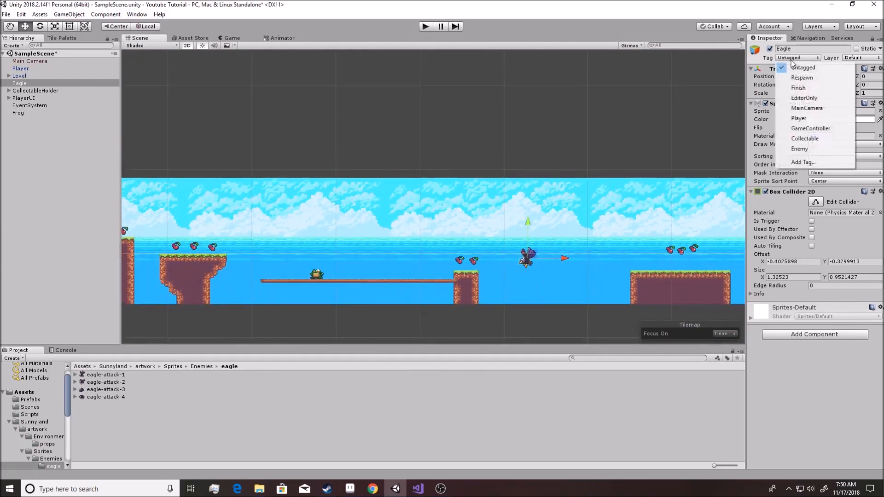
left_click(800, 149)
scroll(600, 267, "up", 3)
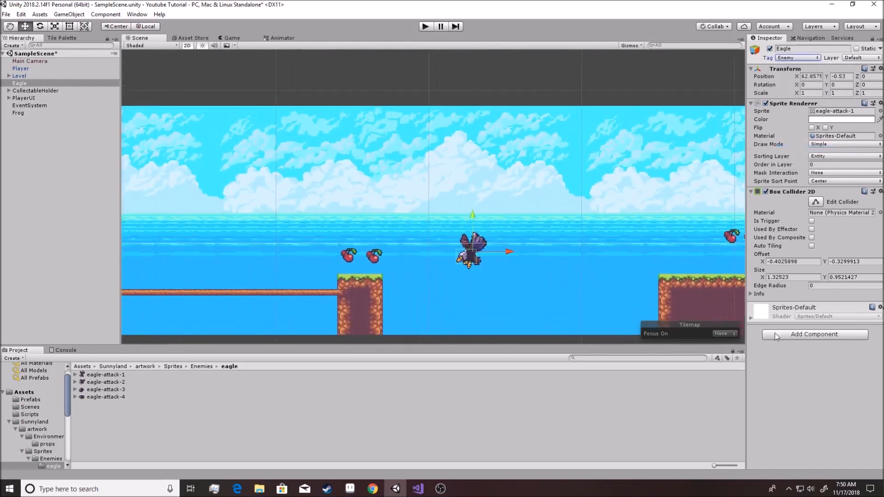
Create a new script named Eagle and add it to the Eagle object as a component.
left_click(775, 335)
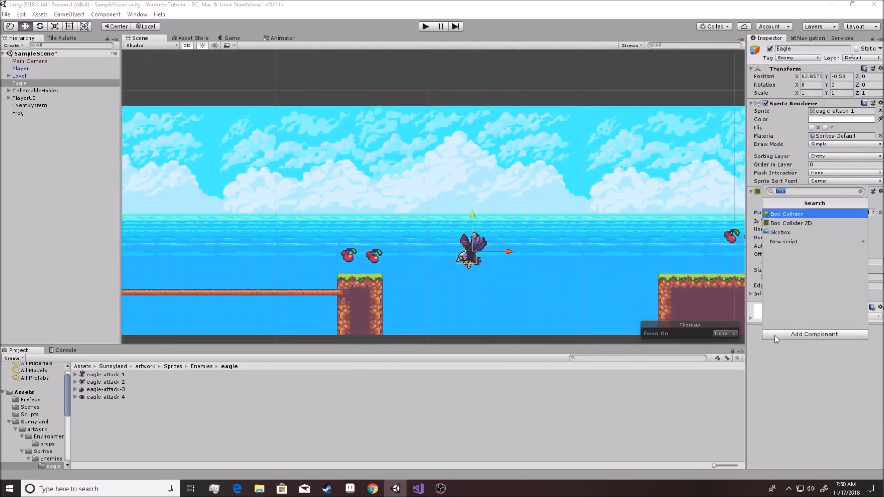
type("eagle")
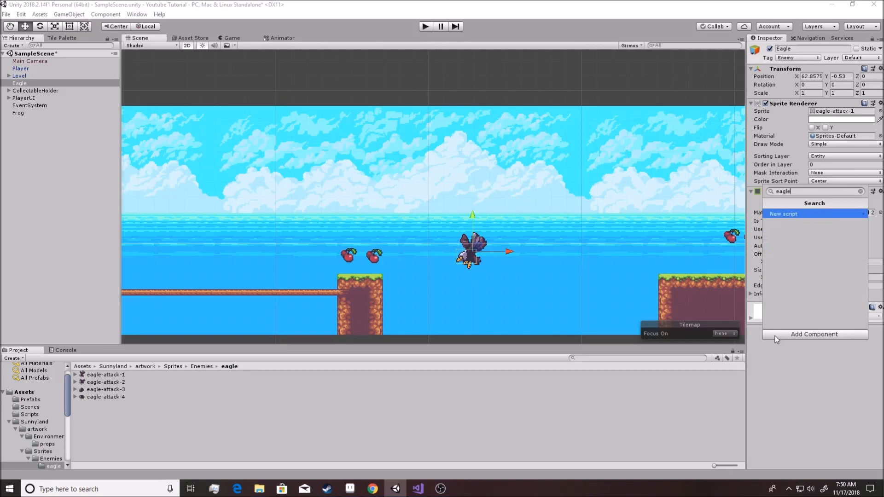
left_click(786, 214)
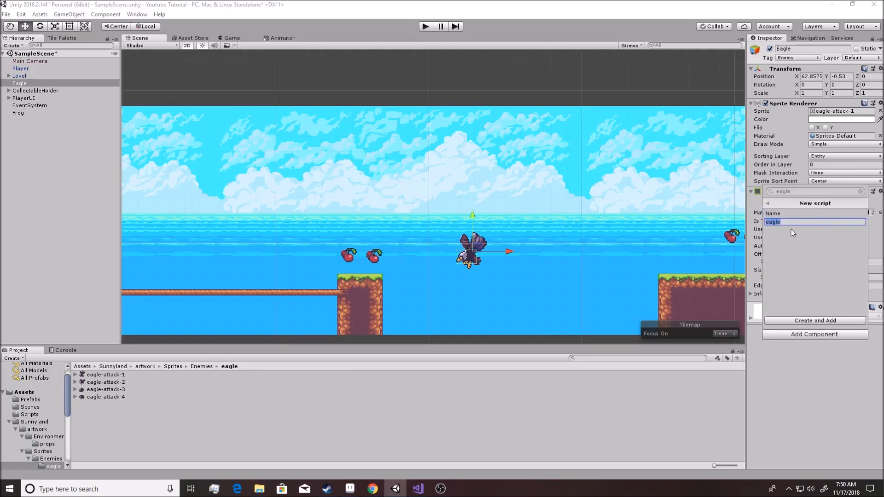
type("Eagle")
left_click(804, 321)
Open the Eagle script for editing in Visual Studio.
double_click(820, 314)
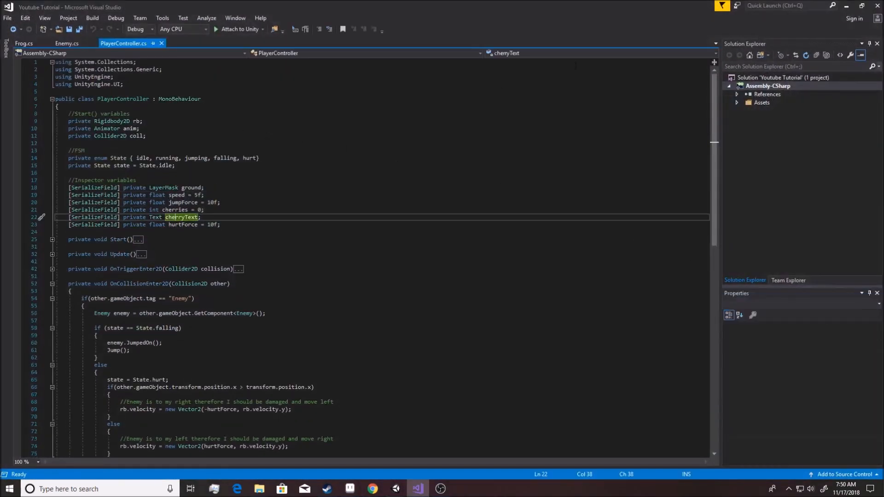
left_click(847, 5)
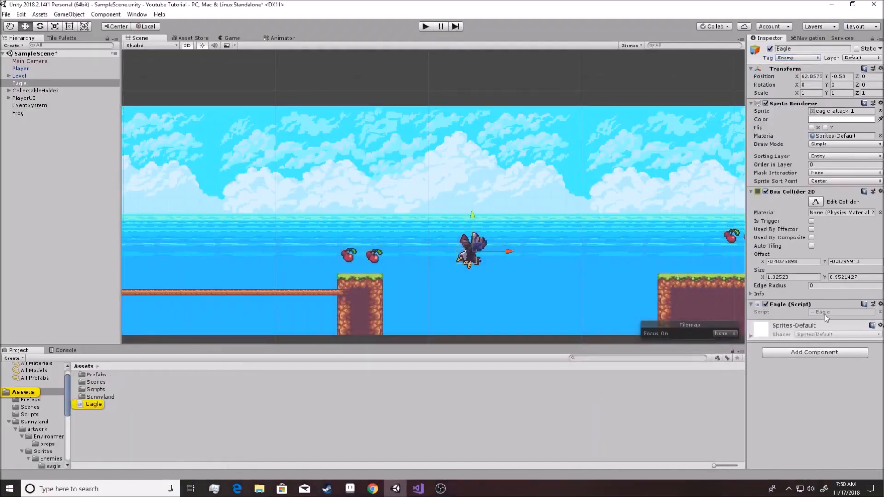
double_click(825, 314)
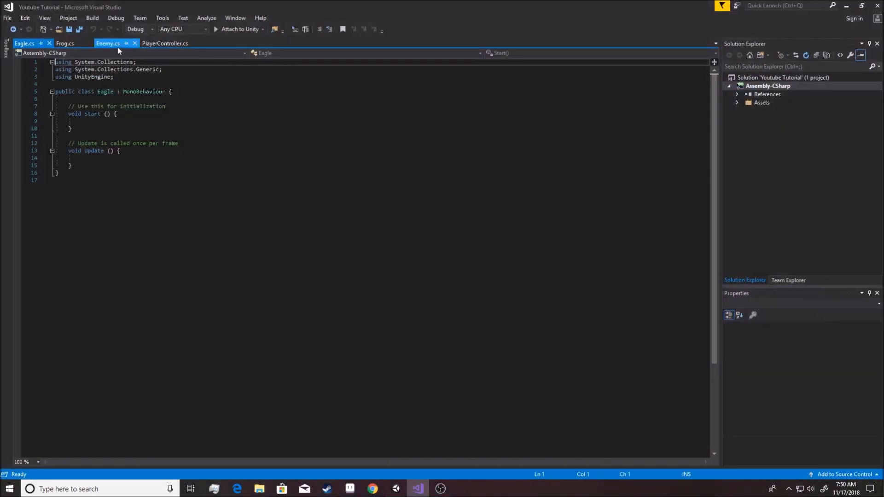
Make the Eagle class inherit from Enemy instead of MonoBehaviour, with the opening brace on its own line.
double_click(143, 92)
type("Enemy")
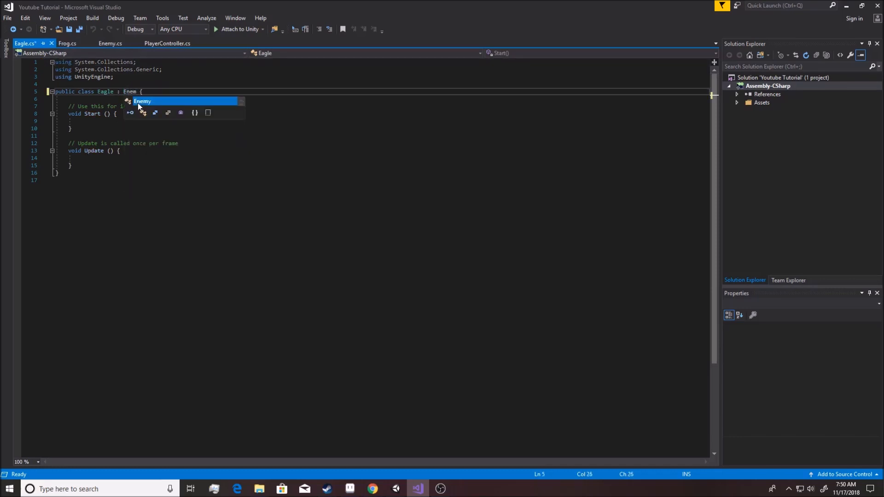
key("Tab")
key("Return")
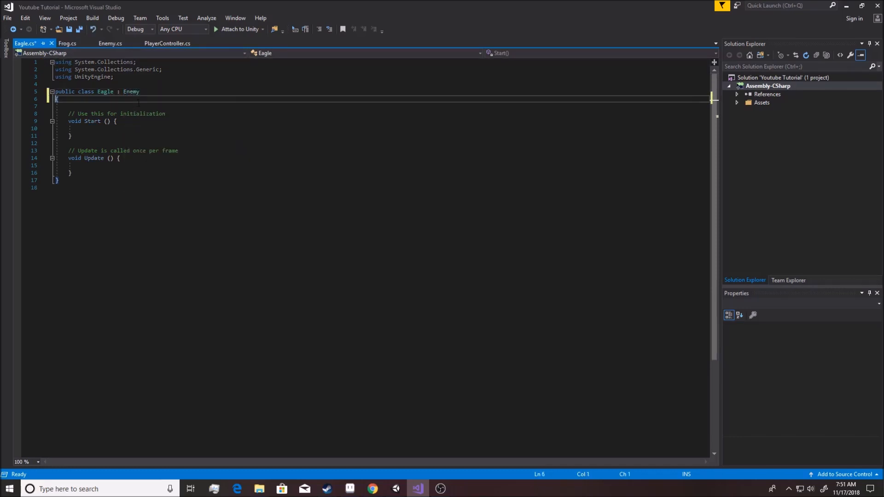
Check the Frog and Enemy scripts for reference, and delete the default Start and Update methods from the Eagle class.
left_click(67, 43)
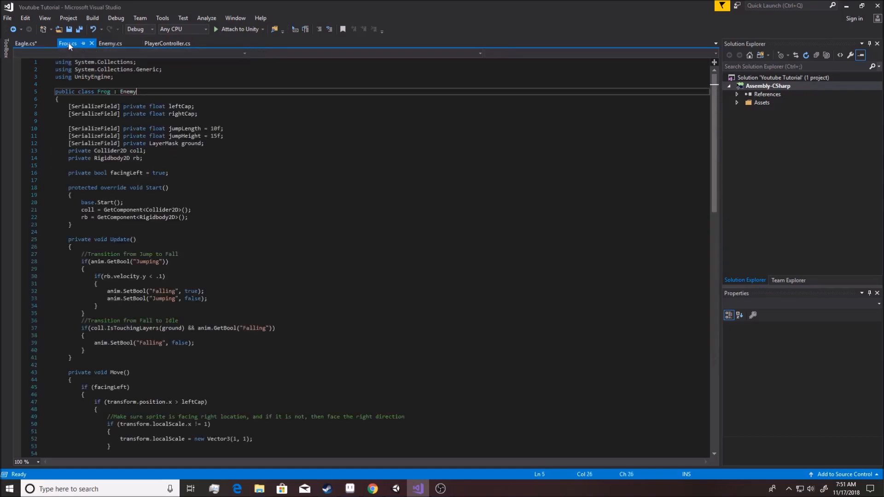
left_click(110, 43)
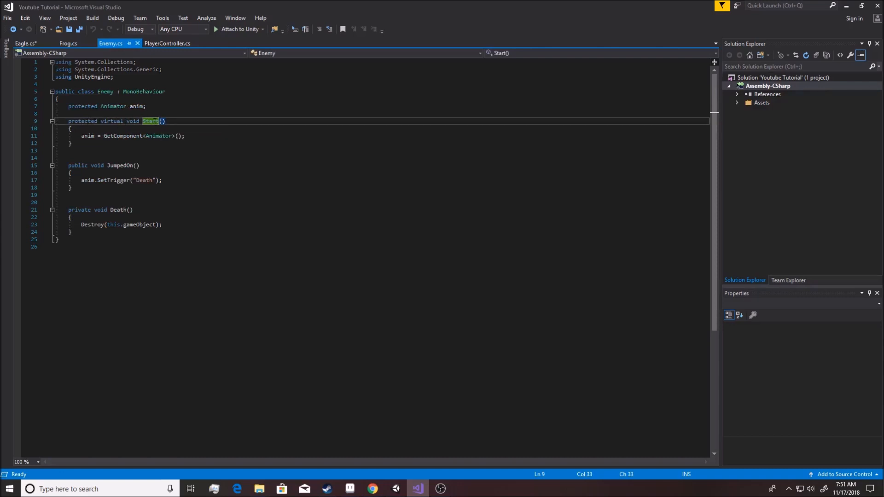
left_click(25, 43)
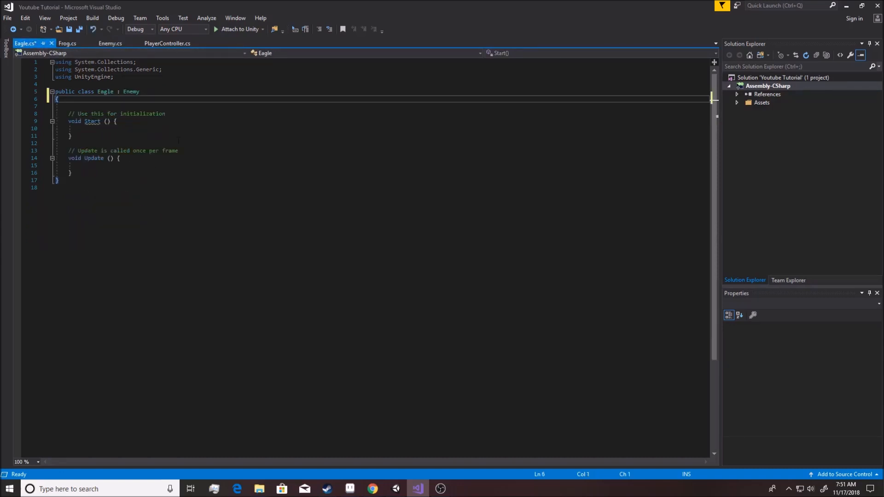
left_click_drag(92, 174, 57, 108)
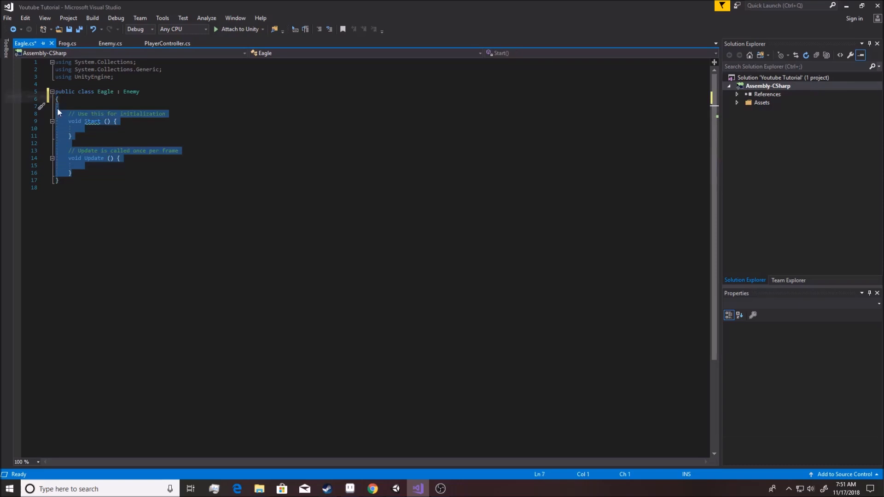
key("Delete")
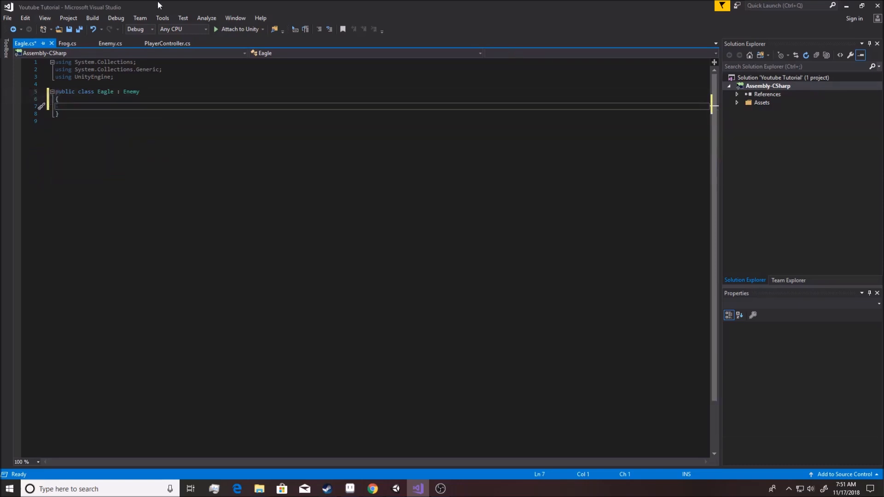
Check the Enemy base class for reference and save the Eagle script.
left_click(116, 43)
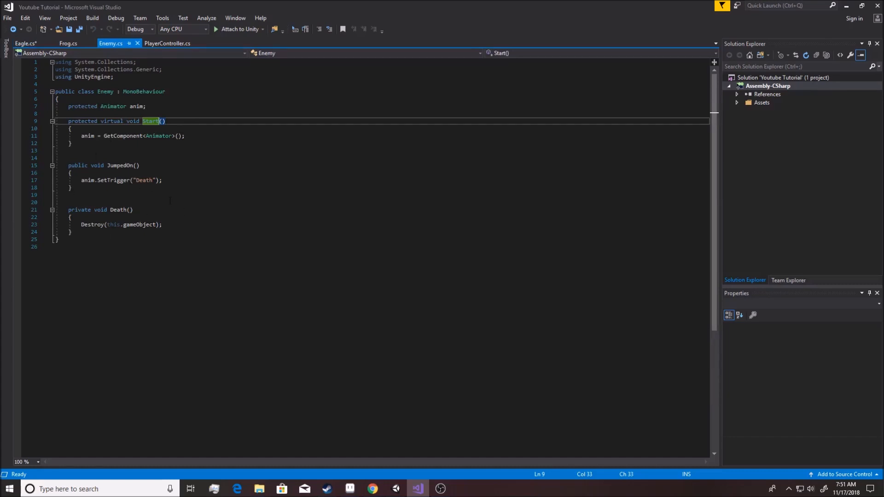
left_click(25, 43)
key("ctrl+s")
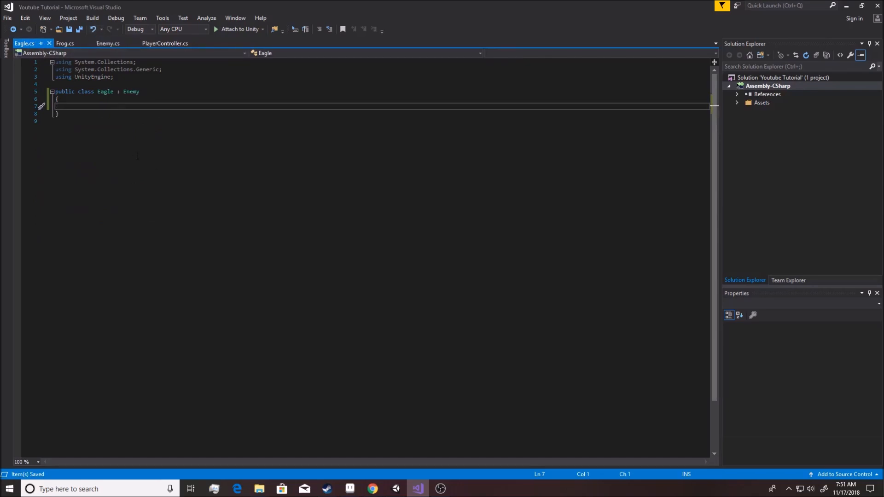
Switch to Unity, play-test the level by moving the fox across and jumping toward the eagle, and stop play mode.
left_click(395, 489)
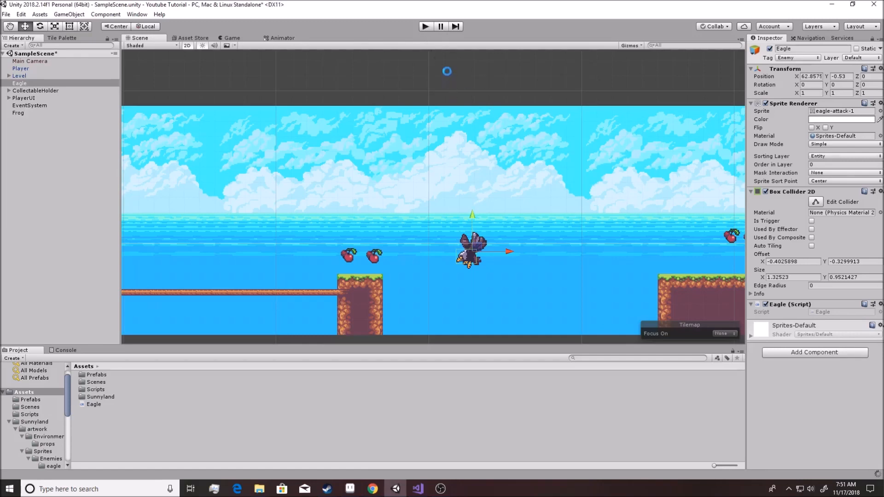
left_click(427, 26)
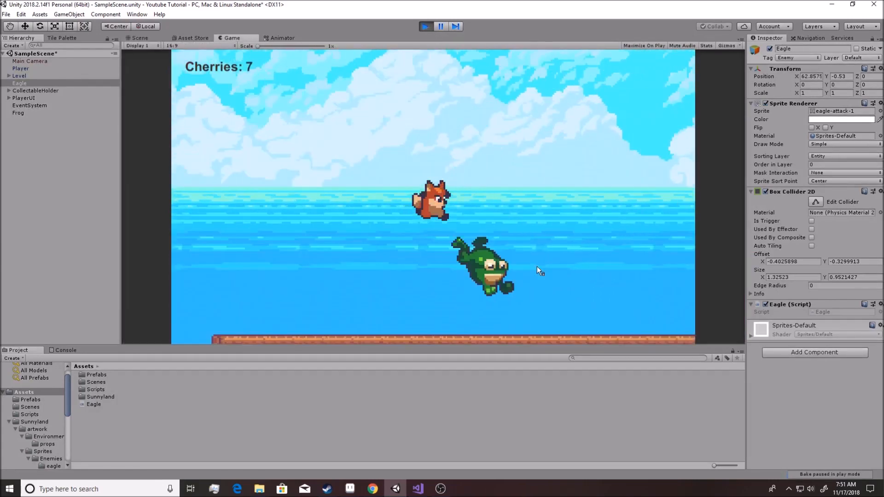
key("Right")
key("space")
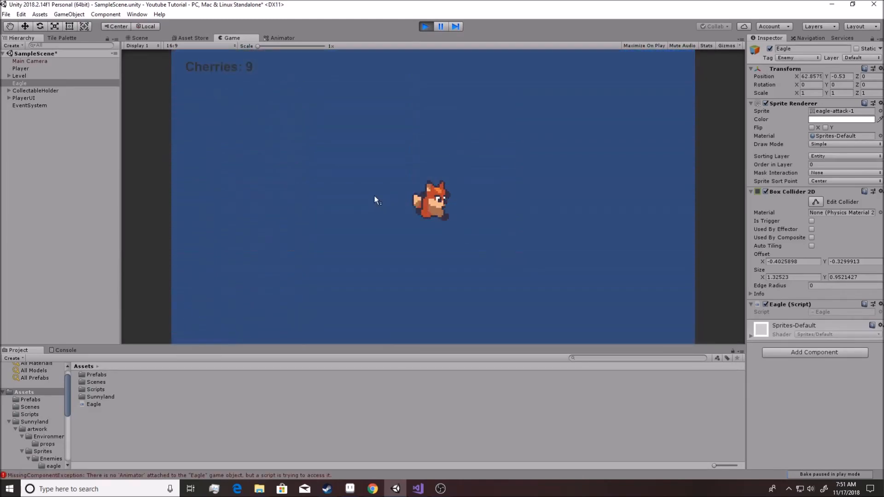
left_click(426, 27)
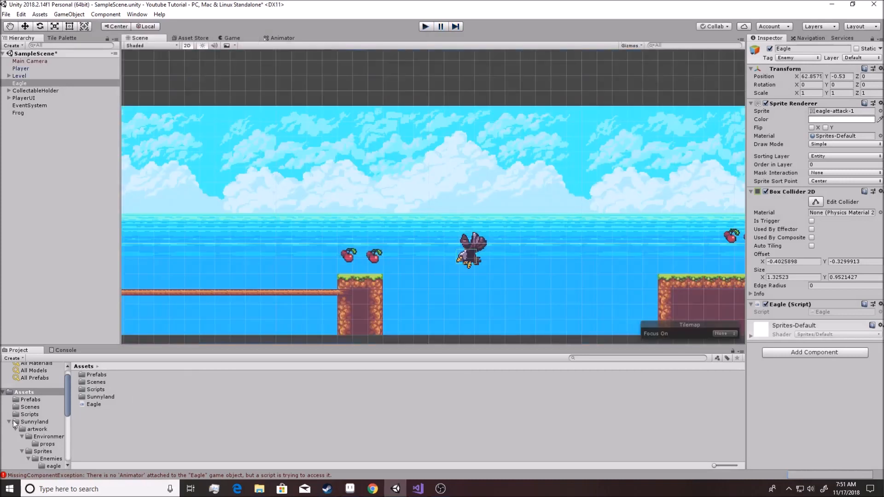
Read the errors logged in the Console for the play test and return to the project files.
left_click(50, 350)
scroll(672, 242, "up", 1)
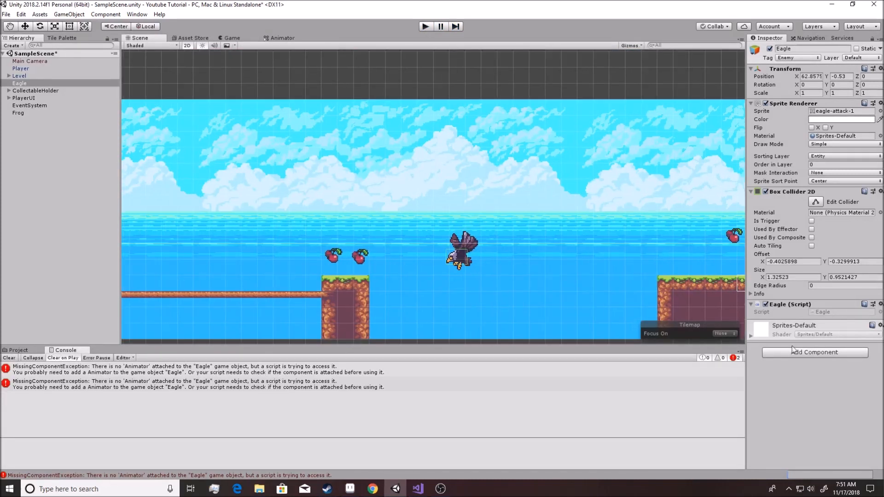
left_click(21, 351)
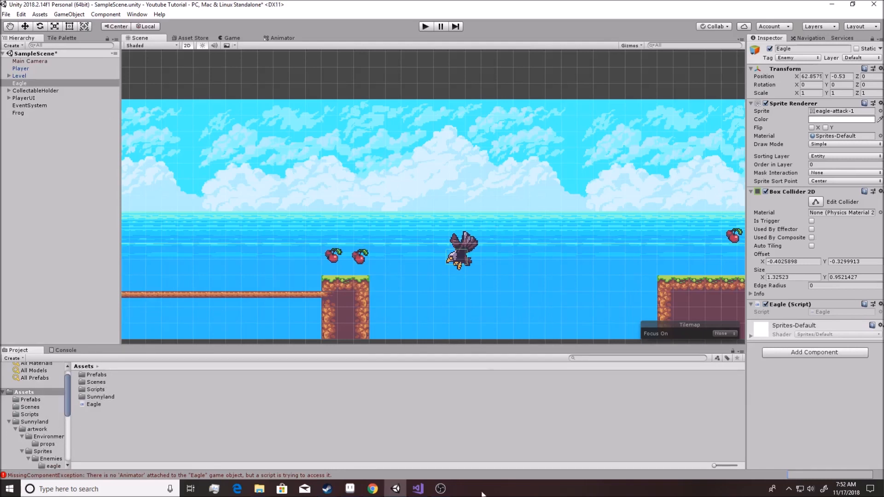
Switch to Visual Studio and examine how the Enemy script gets the Animator in Start and sets the Death trigger in JumpedOn.
left_click(417, 489)
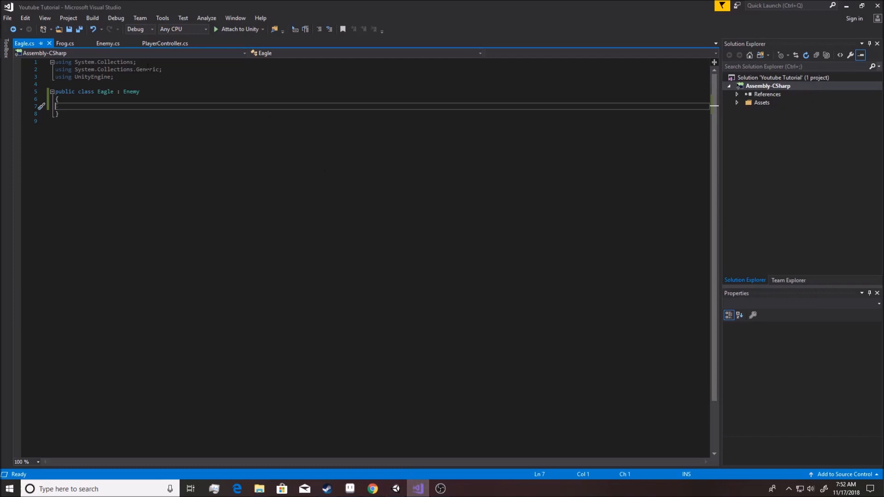
left_click(111, 44)
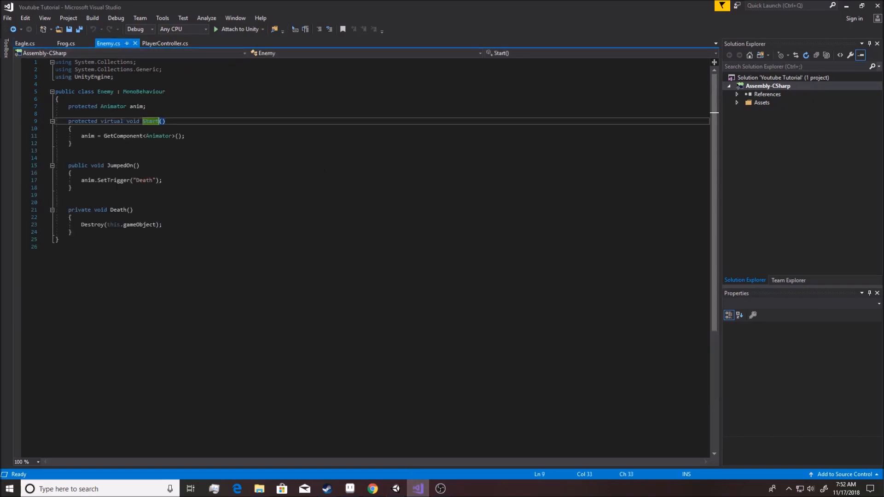
left_click_drag(81, 180, 170, 181)
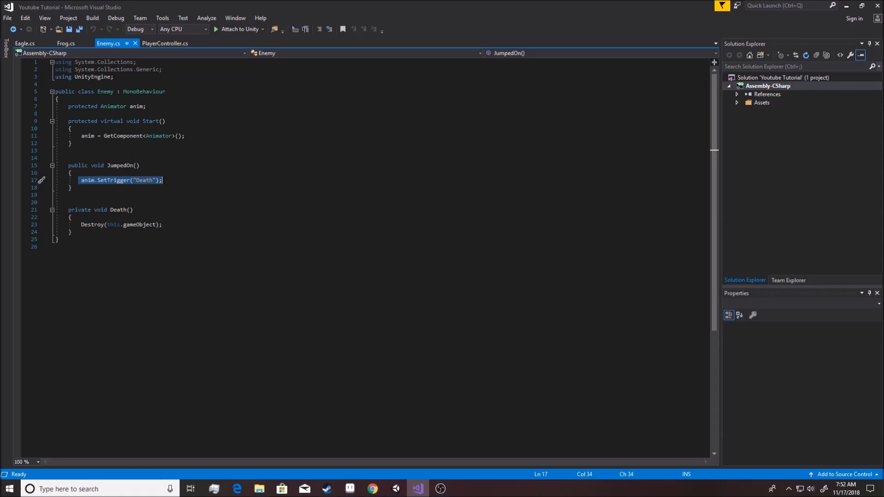
left_click_drag(68, 151, 186, 136)
left_click_drag(81, 180, 174, 183)
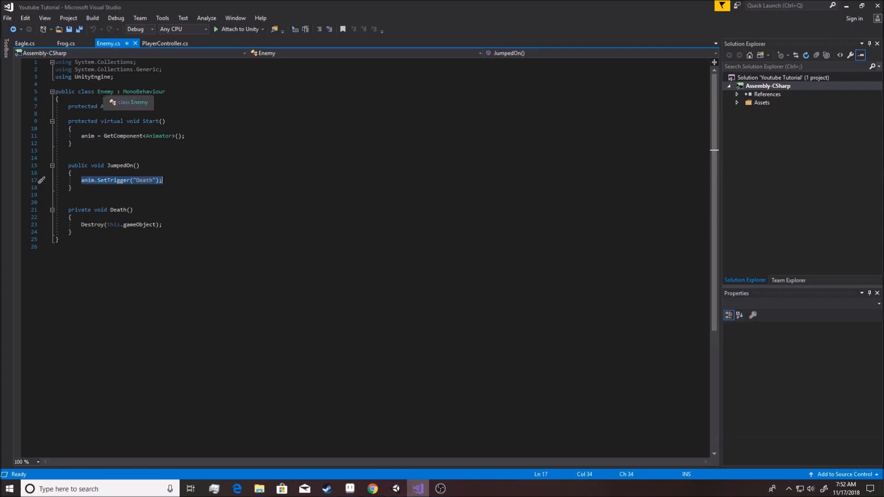
Switch to Unity, open the eagle folder under Sunnyland/artwork/Sprites/Enemies, and review its eagle-attack sprites.
left_click(396, 489)
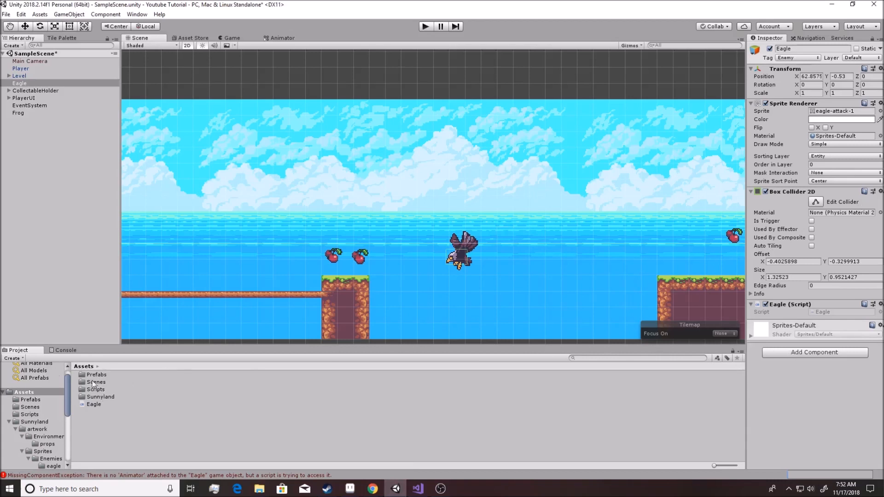
left_click(9, 422)
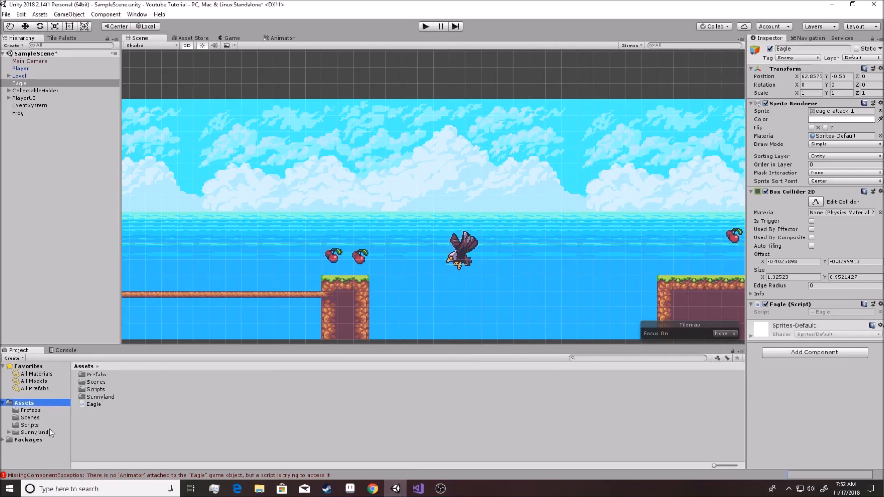
left_click(34, 432)
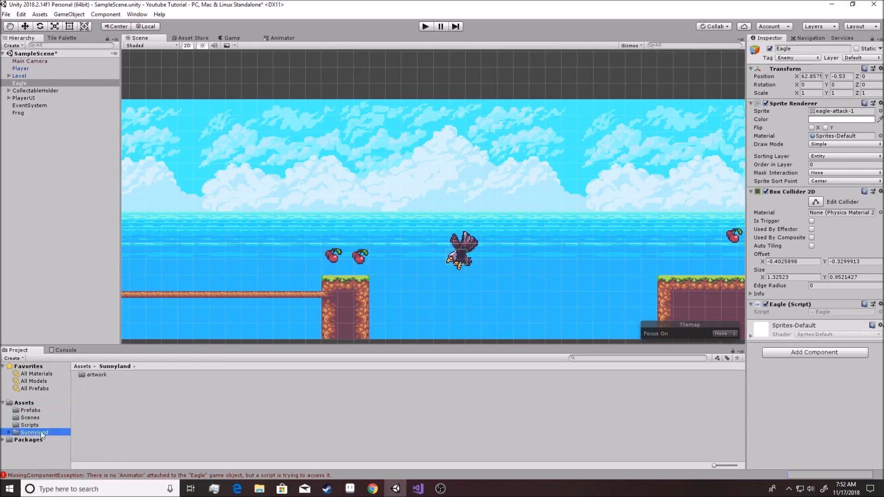
double_click(95, 375)
left_click(100, 377)
double_click(93, 382)
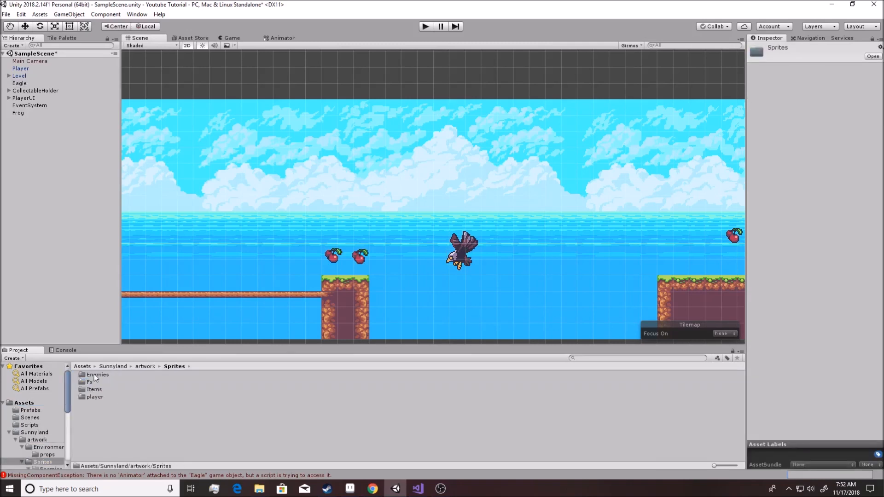
double_click(95, 375)
double_click(98, 374)
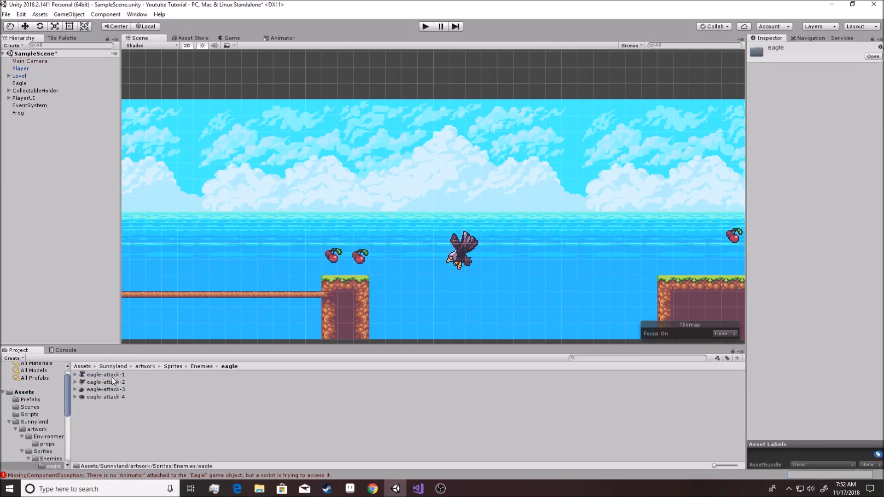
left_click(111, 376)
left_click(112, 397)
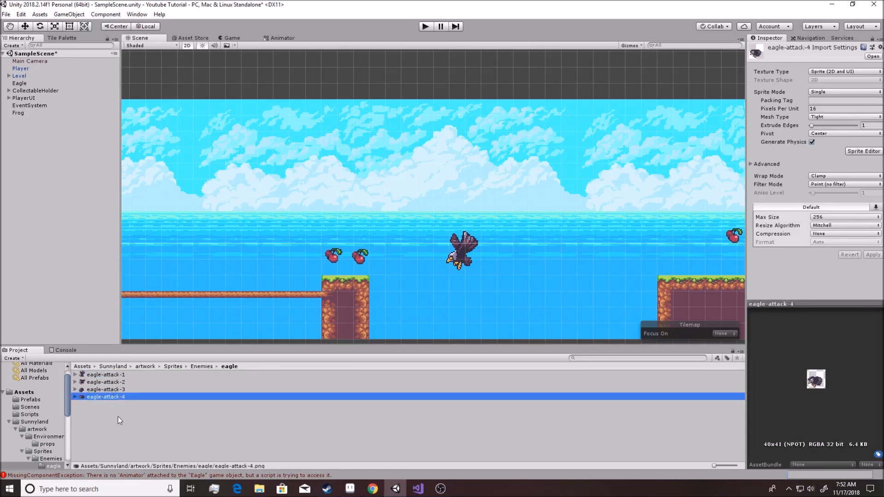
left_click(105, 375, "shift")
left_click(124, 402)
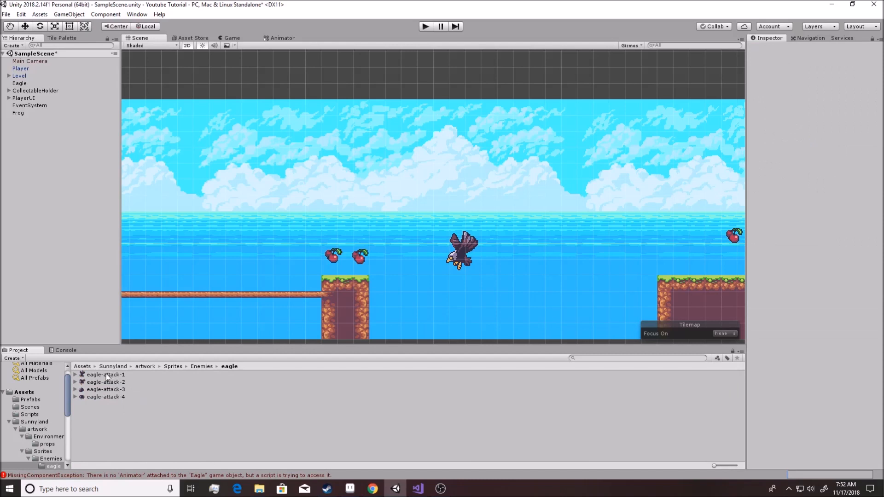
Create a new animation named Eagle_Fly in the eagle sprites folder.
right_click(100, 411)
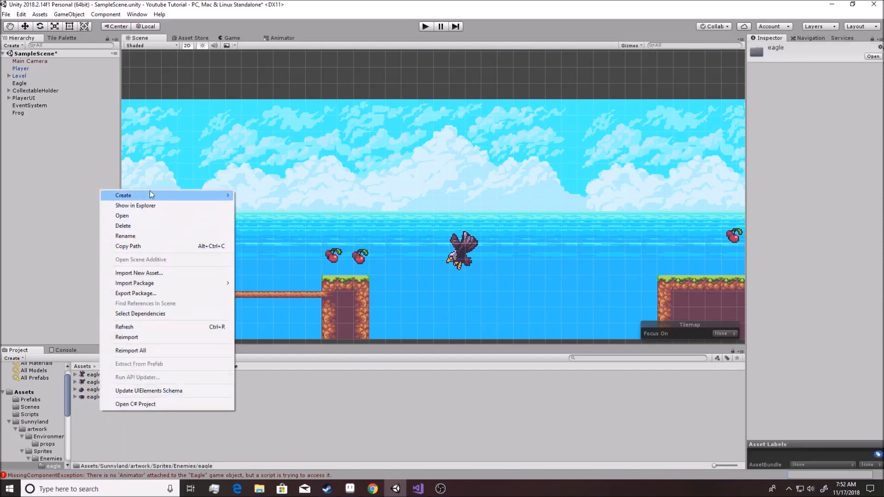
mouse_move(149, 196)
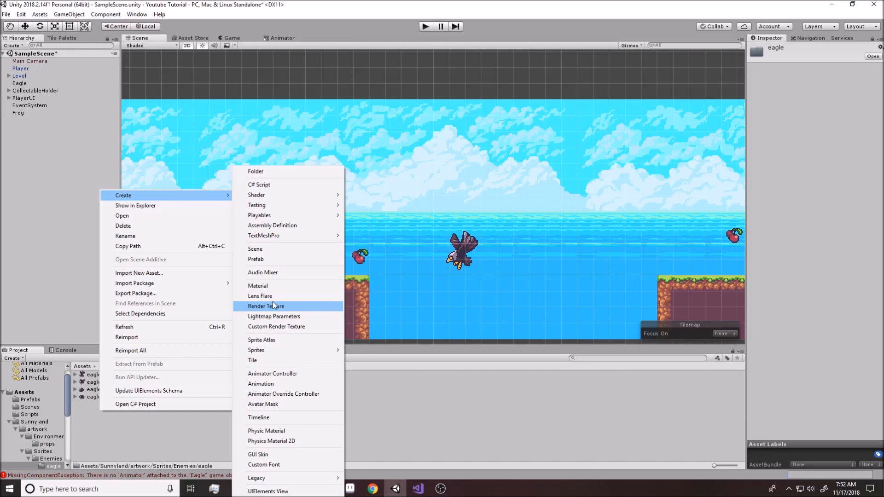
left_click(258, 384)
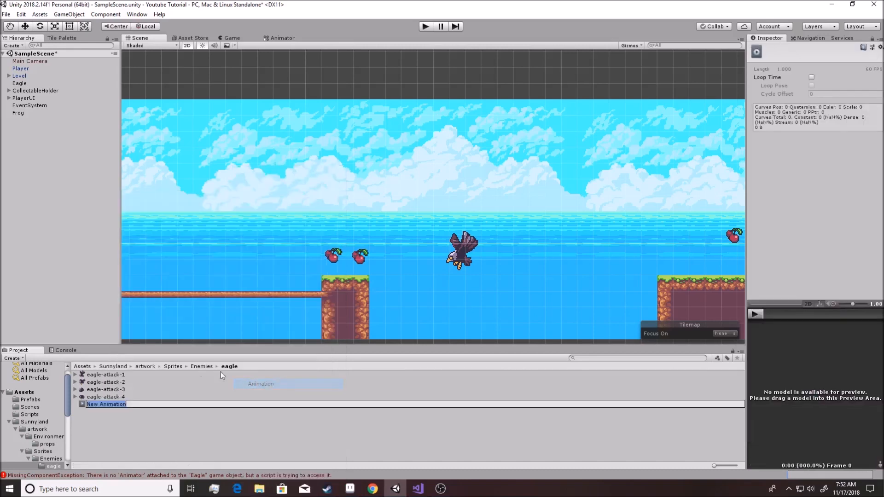
type("Eagle_Fly")
key("Return")
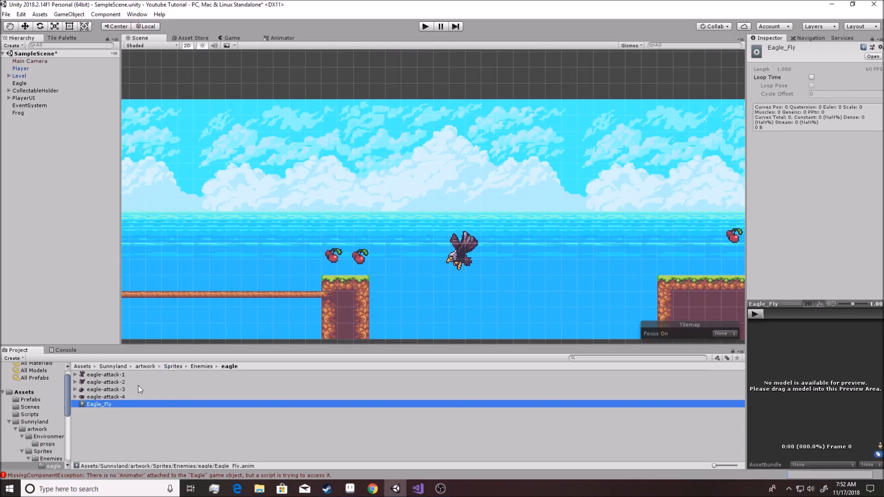
Attach the Eagle_Fly animation to the Eagle object in the scene hierarchy.
left_click(123, 375)
left_click(116, 398, "shift")
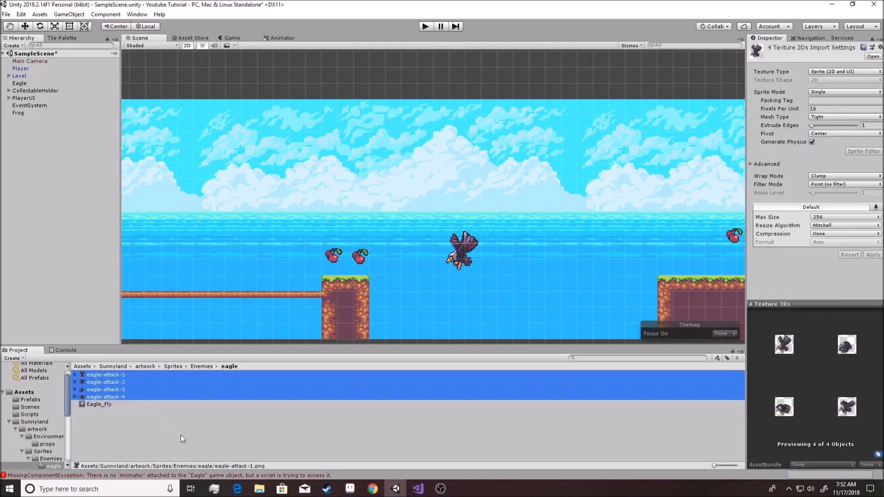
left_click(181, 435)
left_click(96, 375)
left_click_drag(96, 407, 52, 83)
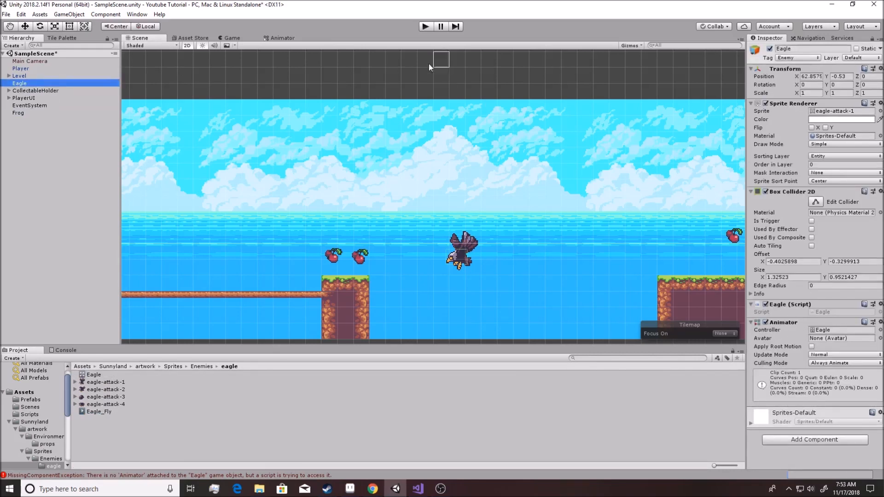
Arrange the Eagle_Fly state beside Entry in the Eagle's Animator and add a Death trigger parameter matching the Enemy script.
left_click(286, 38)
left_click_drag(443, 141, 455, 211)
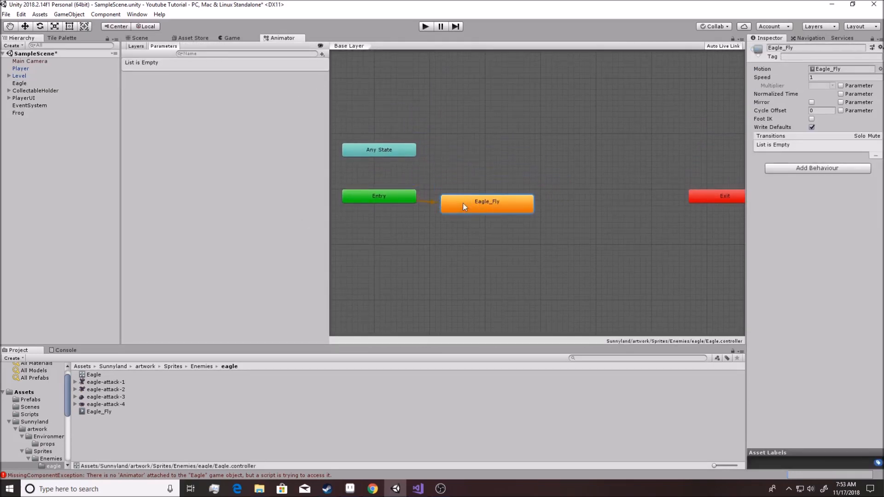
left_click(322, 54)
left_click(342, 96)
type("Death")
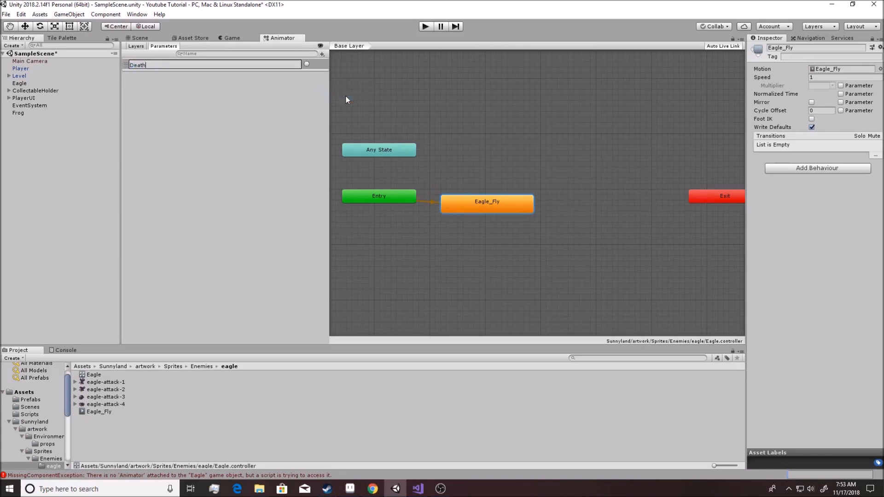
key("Return")
left_click(418, 489)
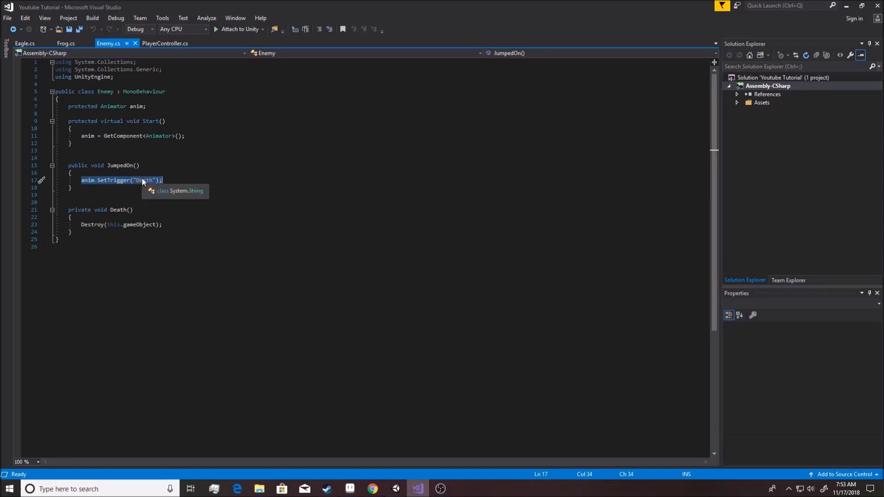
left_click(396, 489)
left_click_drag(466, 200, 477, 194)
left_click(394, 151)
right_click(394, 150)
left_click(466, 156)
left_click(463, 122)
right_click(476, 122)
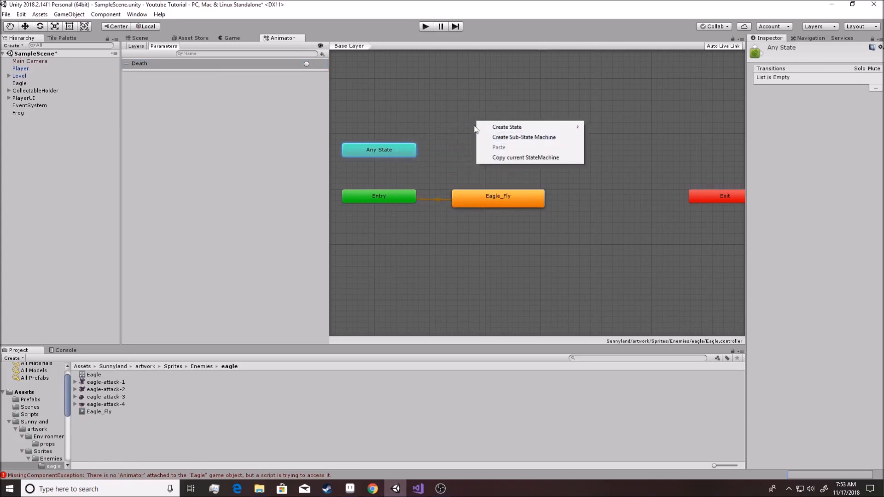
left_click(452, 116)
Add the Enemy-Death animation from the Sprites/Fx/enemy-death folder to the Eagle's Animator as a state above Eagle_Fly.
left_click(192, 367)
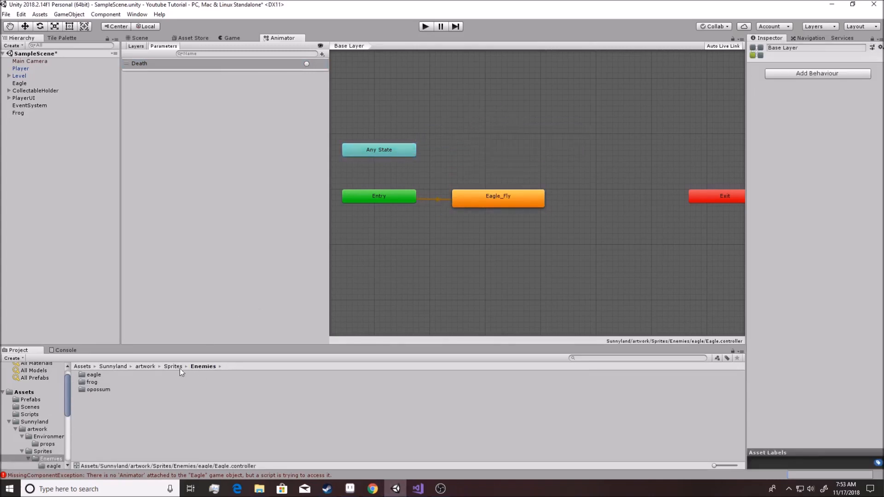
left_click(163, 367)
double_click(94, 382)
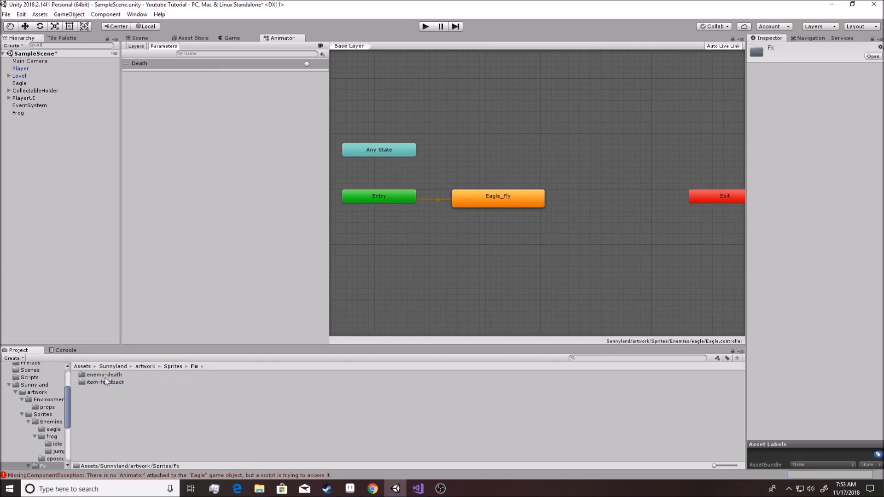
double_click(104, 376)
left_click_drag(102, 376, 519, 142)
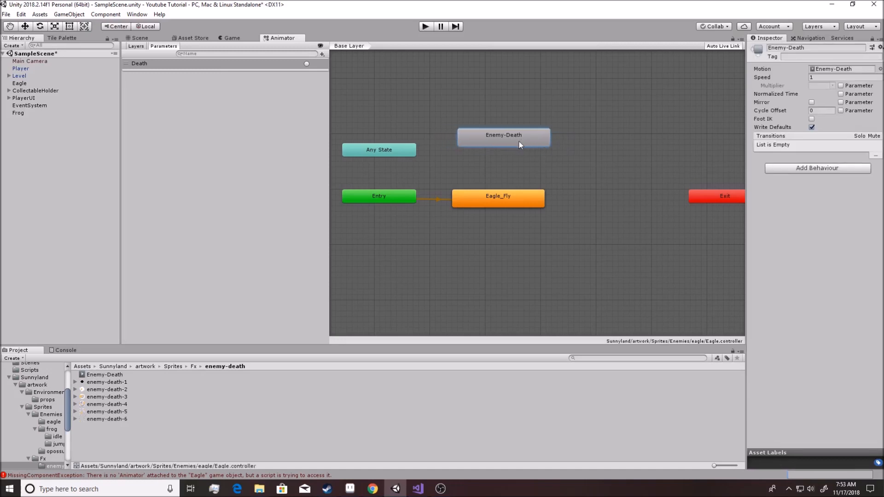
Create a transition from Any State to Enemy-Death in the Eagle's Animator.
right_click(407, 153)
left_click(449, 156)
left_click(497, 142)
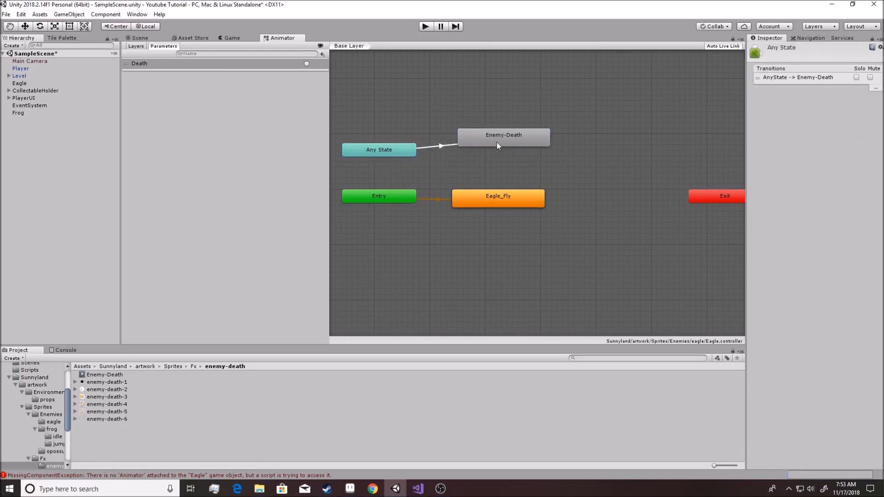
Turn off Fixed Duration and set the Transition Duration to 0 for the transition from Any State to Enemy-Death.
left_click(441, 145)
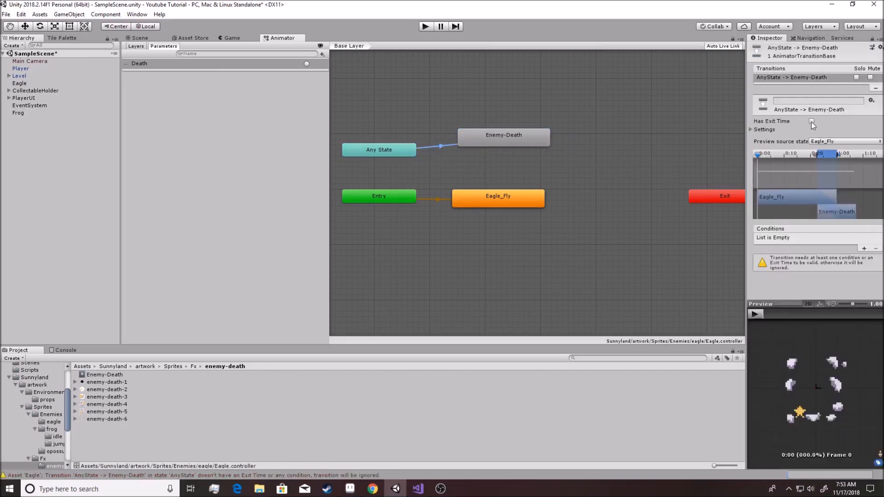
left_click(781, 131)
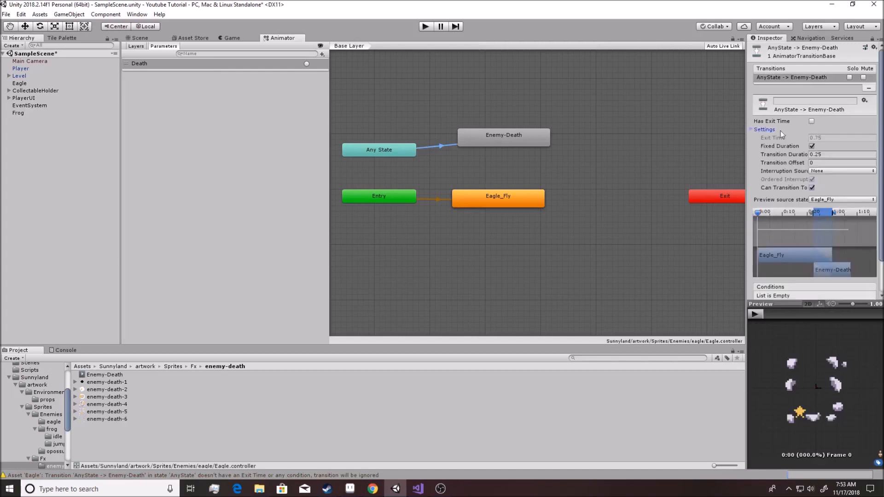
left_click(811, 146)
left_click_drag(822, 154, 736, 143)
type("0")
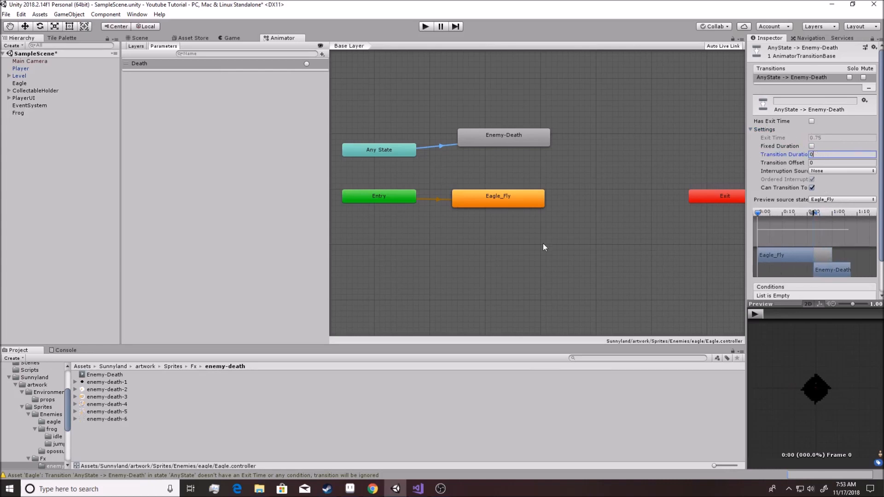
Add the Death trigger as the condition of the transition from Any State to Enemy-Death.
left_click(487, 137)
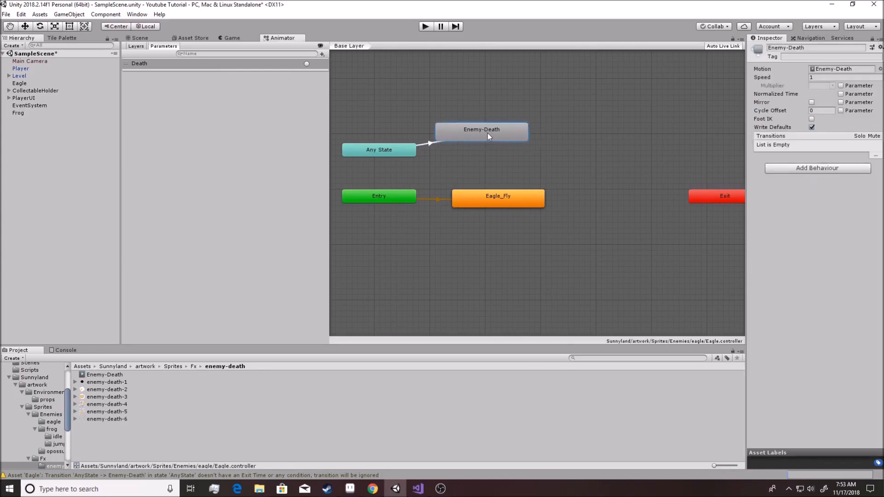
left_click(453, 145)
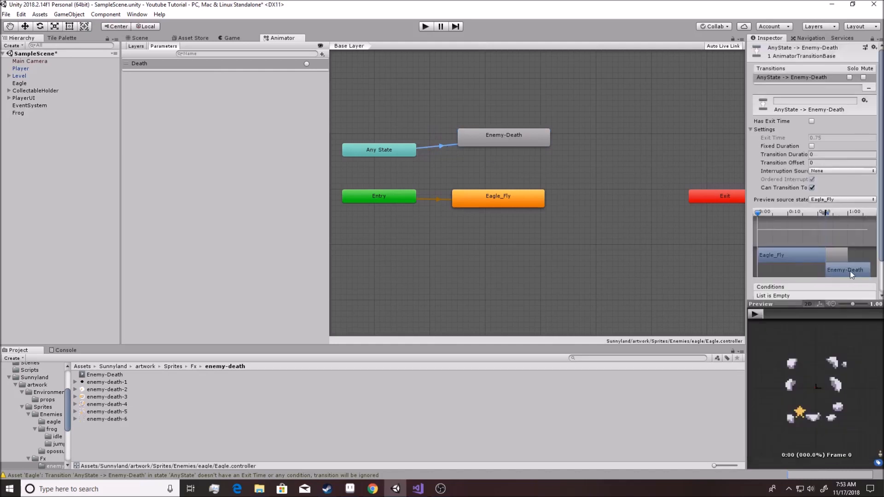
scroll(862, 271, "down", 2)
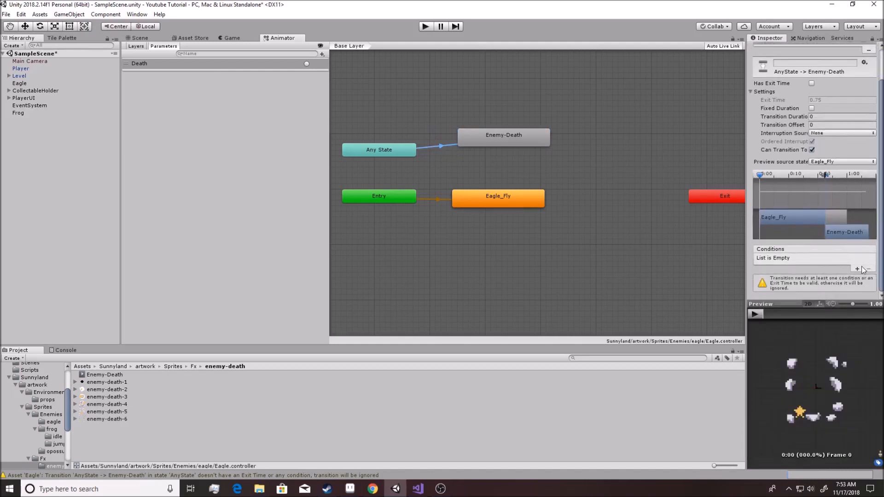
left_click(857, 269)
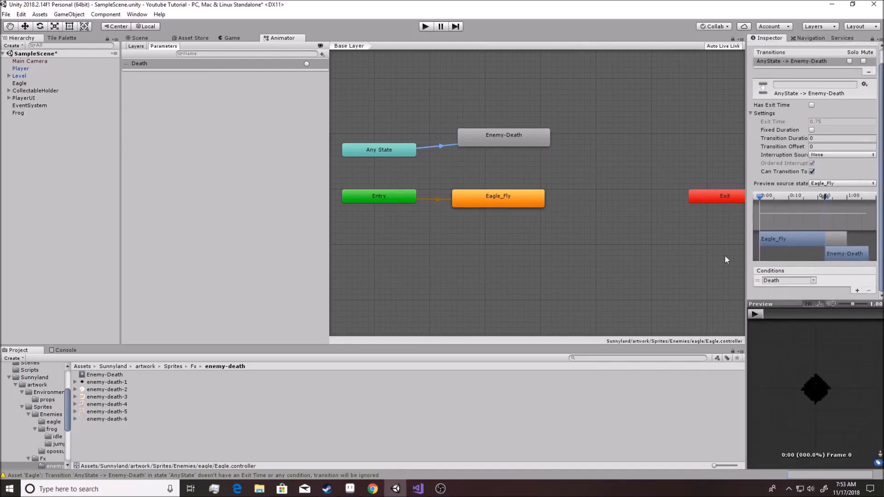
Return to the Scene view and open the Eagle object's Eagle_Fly clip in the Animation window.
left_click(483, 196)
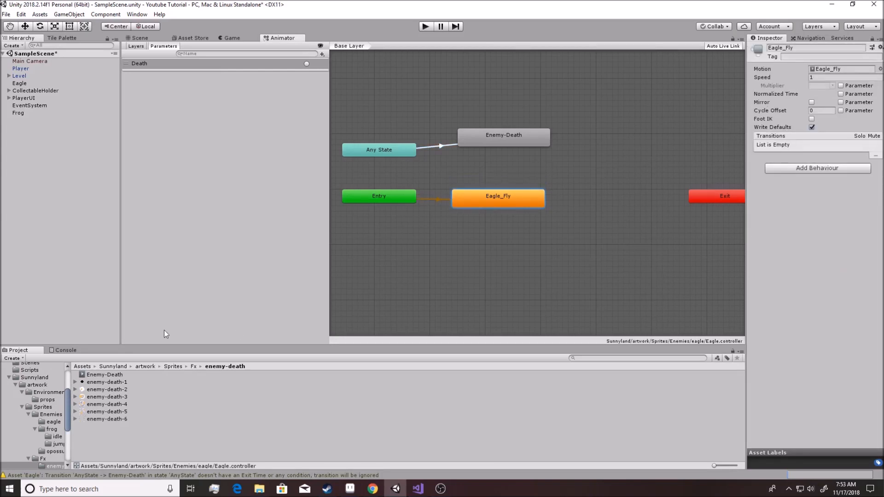
left_click(147, 38)
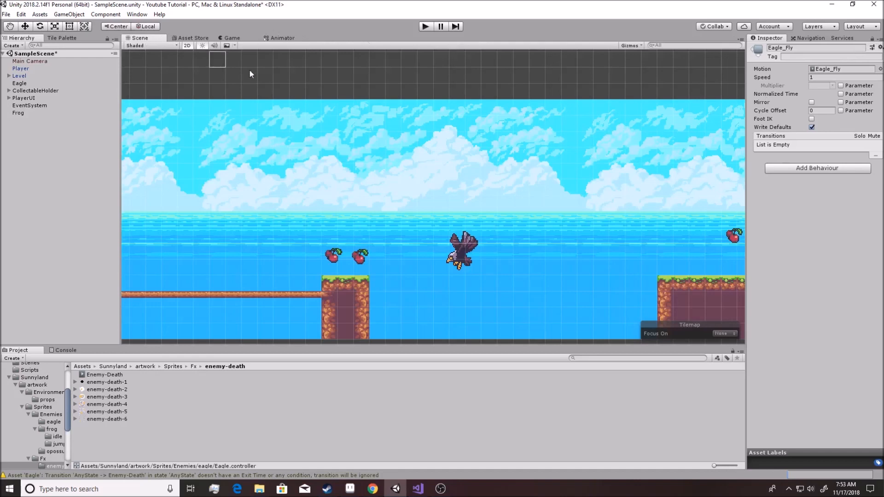
left_click(20, 83)
left_click(138, 15)
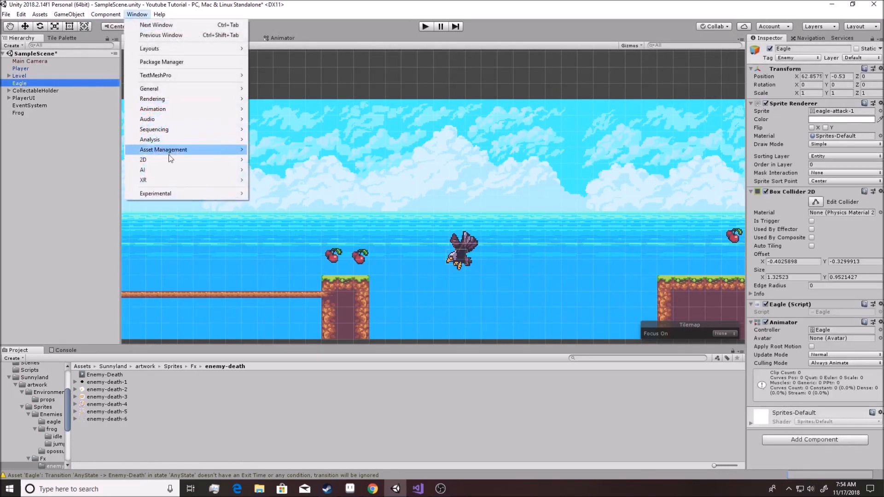
mouse_move(181, 111)
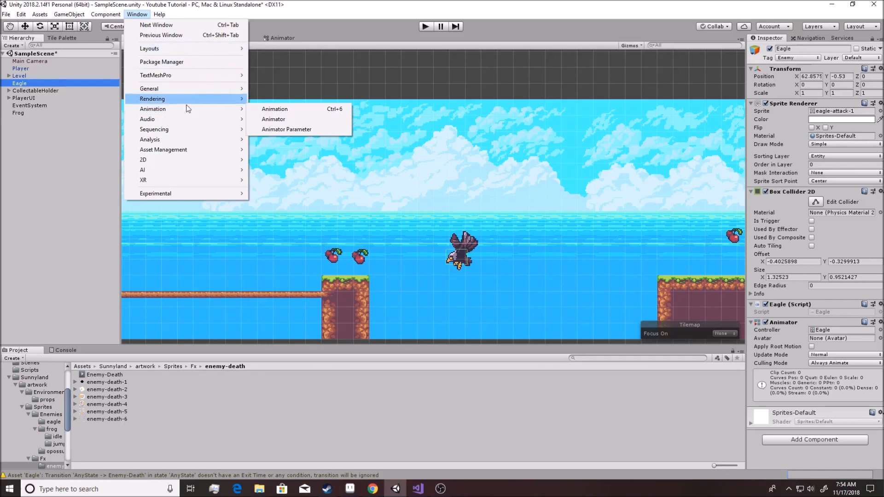
left_click(262, 111)
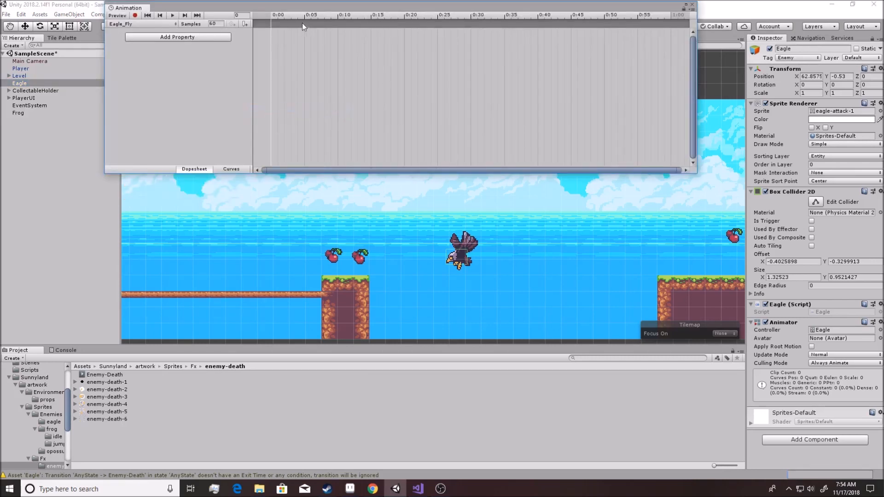
Add the sprites eagle-attack-1 to eagle-attack-4 from the Enemies/eagle folder to the Eagle_Fly timeline as keyframes.
left_click(173, 367)
double_click(103, 375)
left_click(101, 374)
double_click(101, 375)
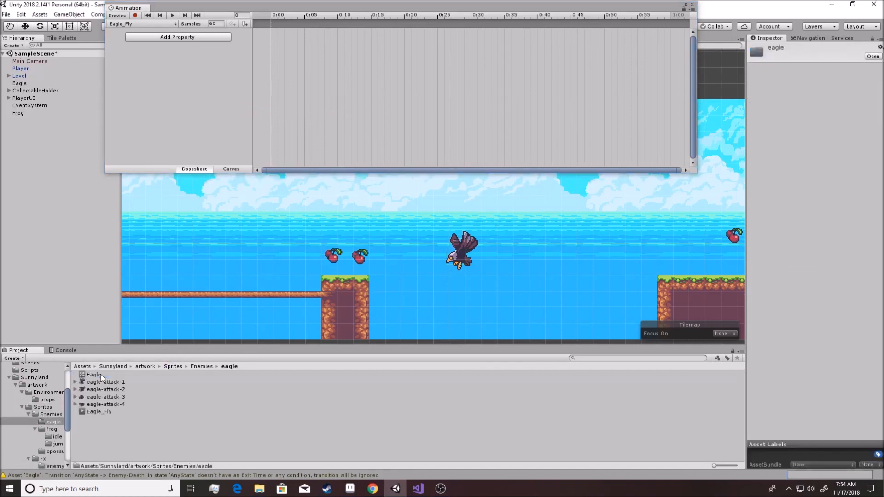
left_click(104, 383)
left_click(97, 404, "shift")
left_click_drag(98, 382, 290, 65)
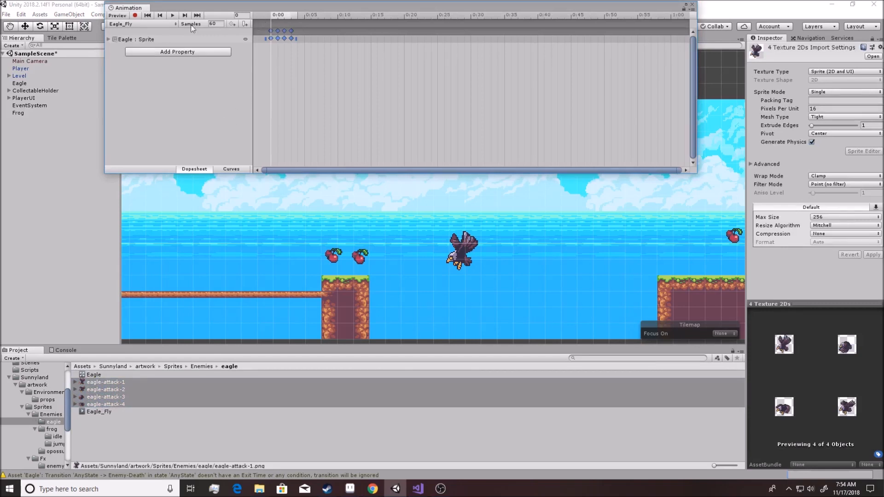
Space the Eagle_Fly keyframes five frames apart, add a closing eagle-attack-4 keyframe at about 0:19, and preview the clip.
left_click(278, 39)
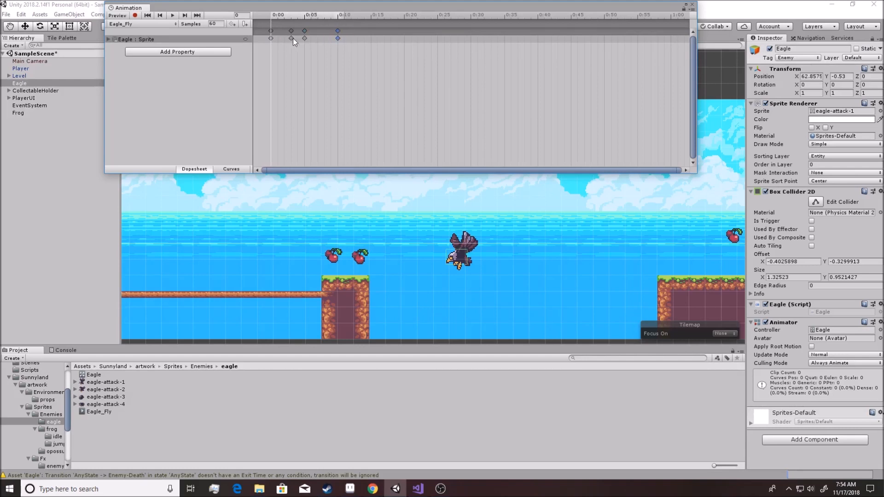
left_click_drag(370, 43, 371, 42)
left_click_drag(107, 404, 399, 42)
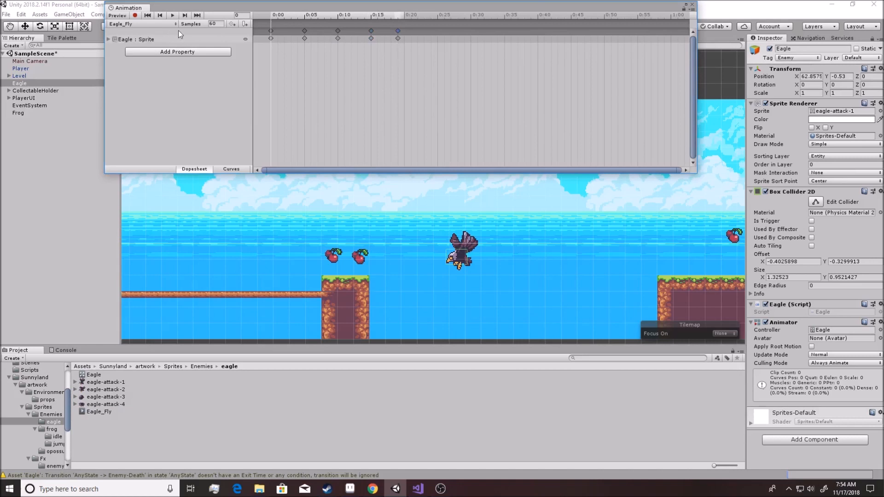
left_click(172, 14)
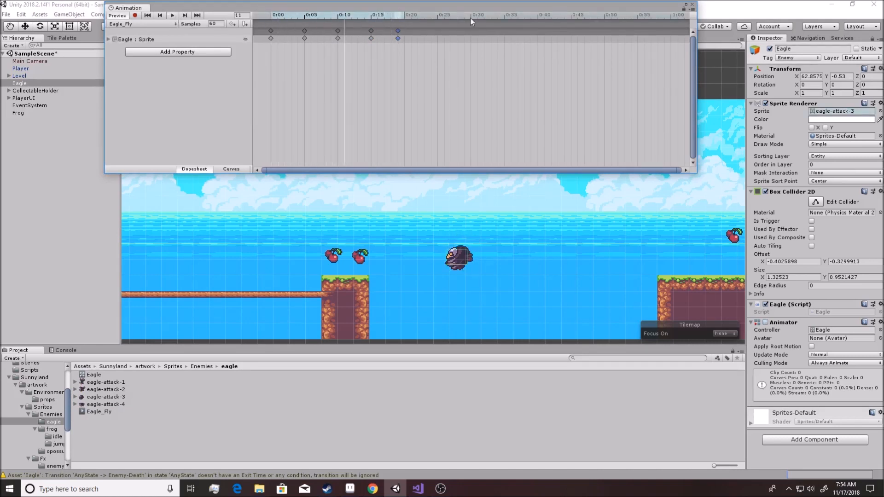
left_click(692, 5)
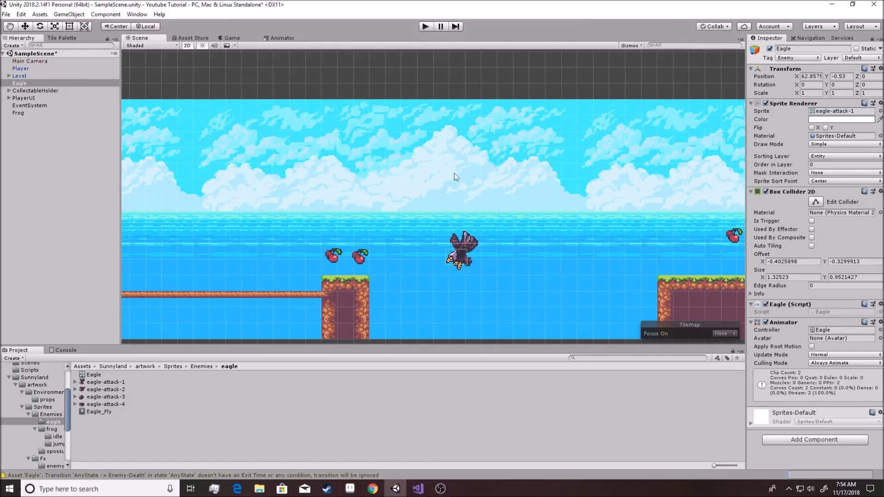
Play-test the level up to the eagle to check its flying animation and death, and stop the game.
left_click(421, 26)
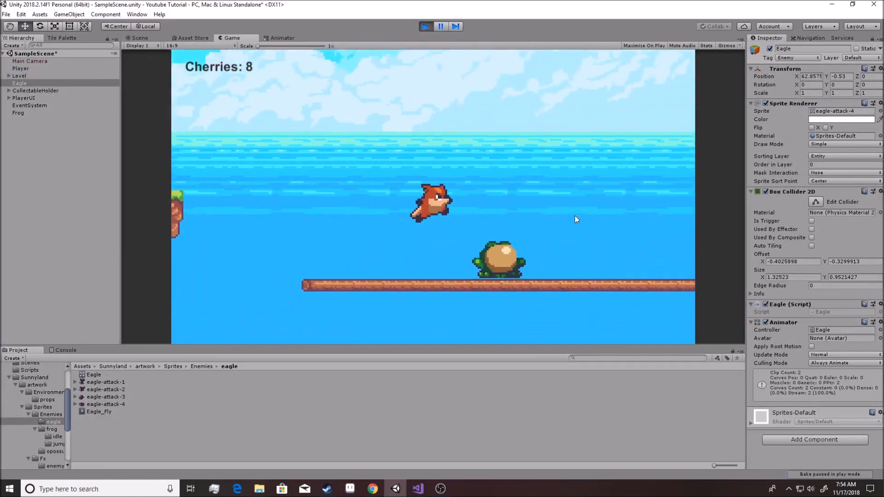
key("d")
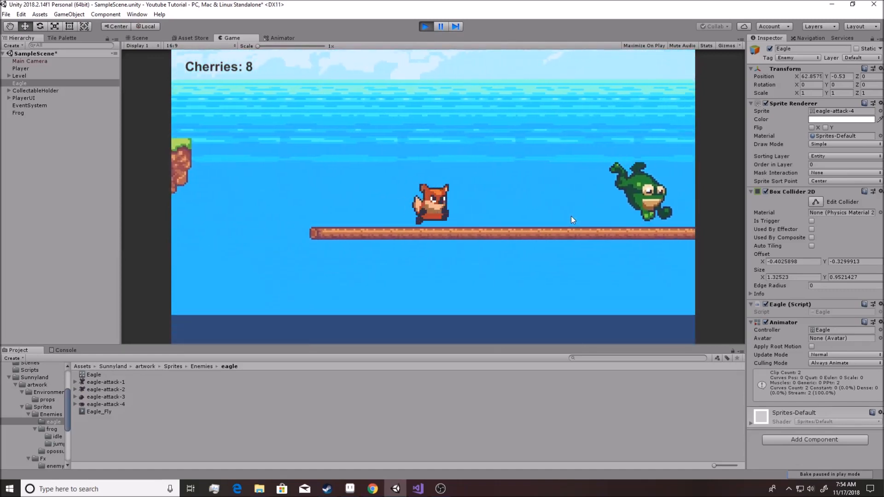
key("space")
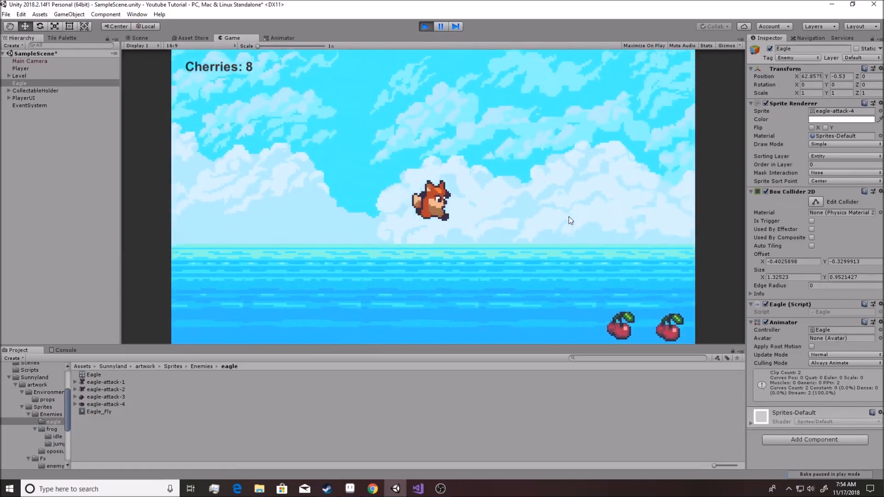
key("space")
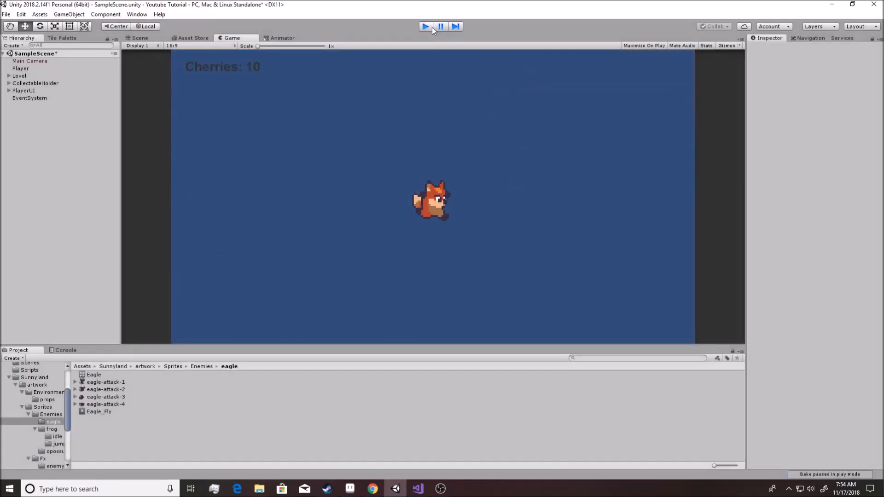
left_click(425, 27)
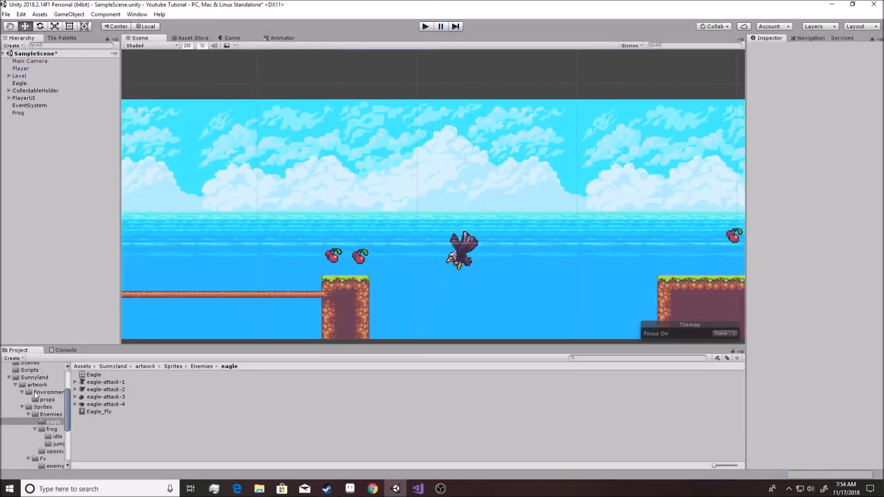
Enable Loop Time on the Eagle_Fly animation and play-test the eagle enemy in the level again.
left_click(93, 415)
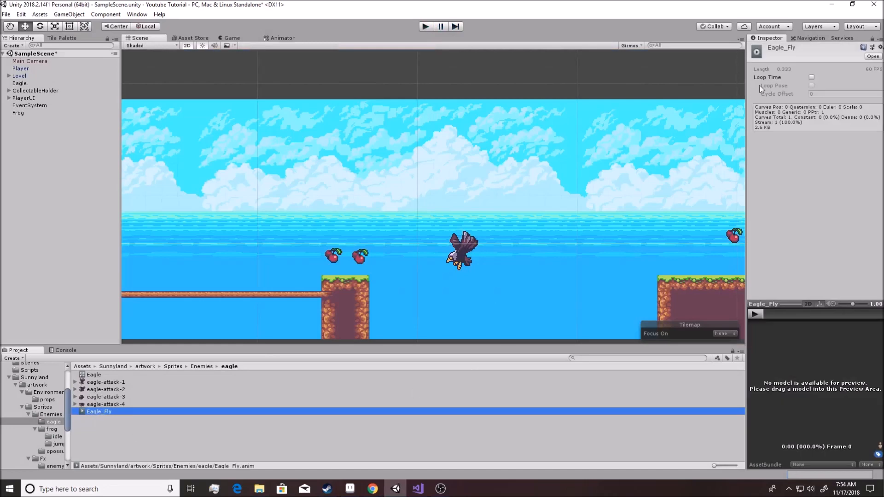
left_click(813, 77)
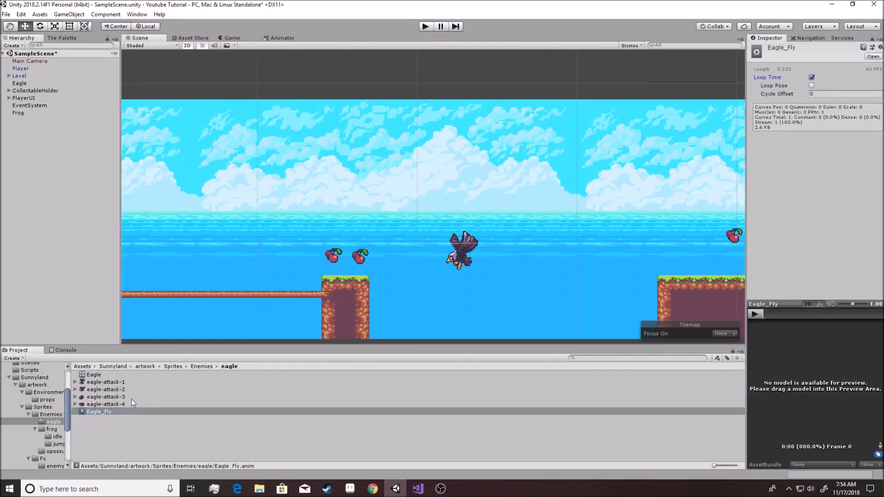
left_click(425, 27)
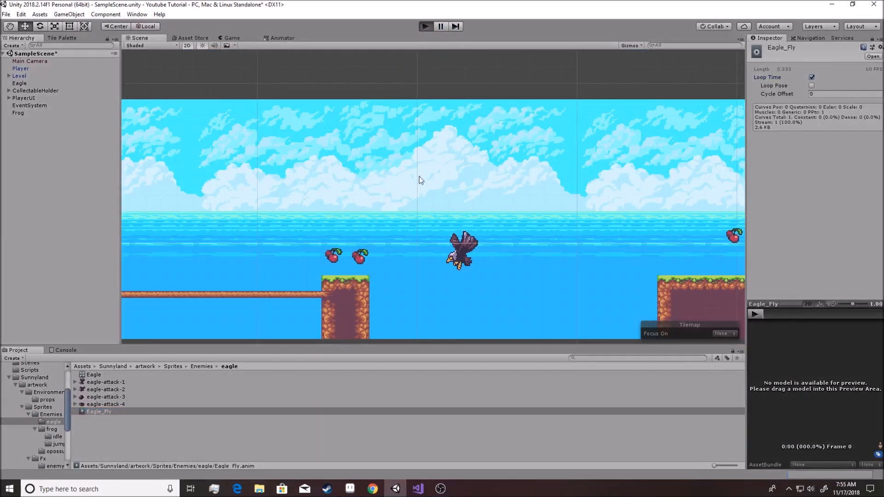
key("d")
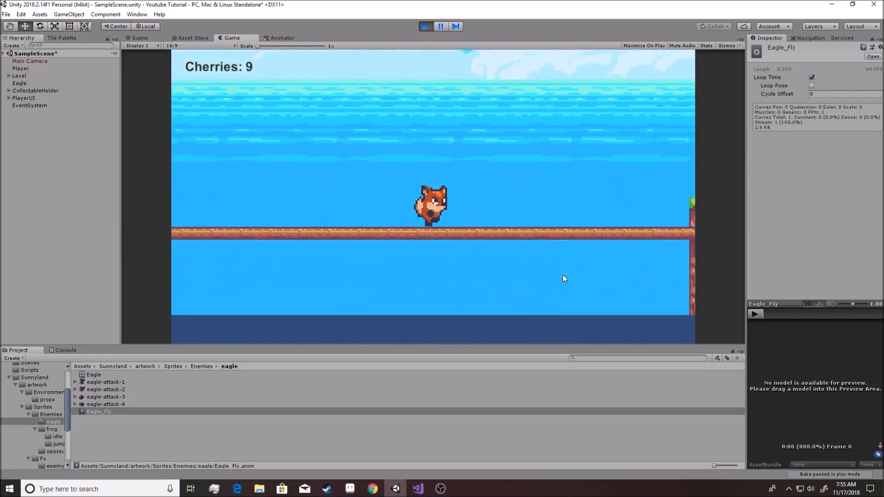
key("space")
key("space")
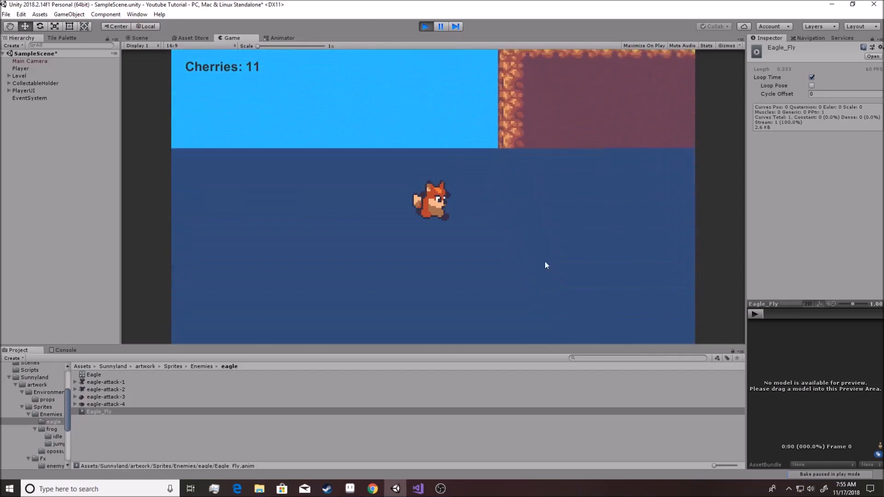
left_click(426, 27)
Look over the level layout from the first platforms to the eagle and save the scene.
middle_click_drag(365, 261, 664, 238)
middle_click_drag(388, 274, 544, 261)
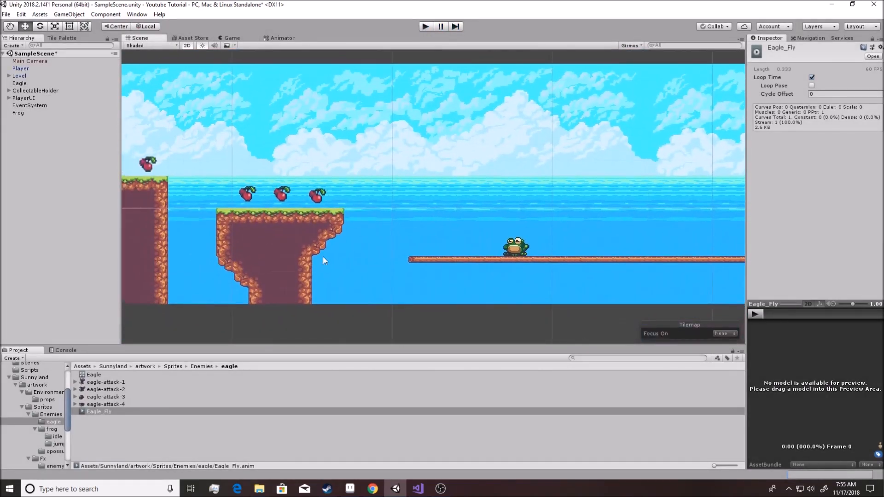
key("ctrl+s")
middle_click_drag(573, 296, 384, 278)
middle_click_drag(575, 261, 322, 245)
middle_click_drag(573, 254, 612, 257)
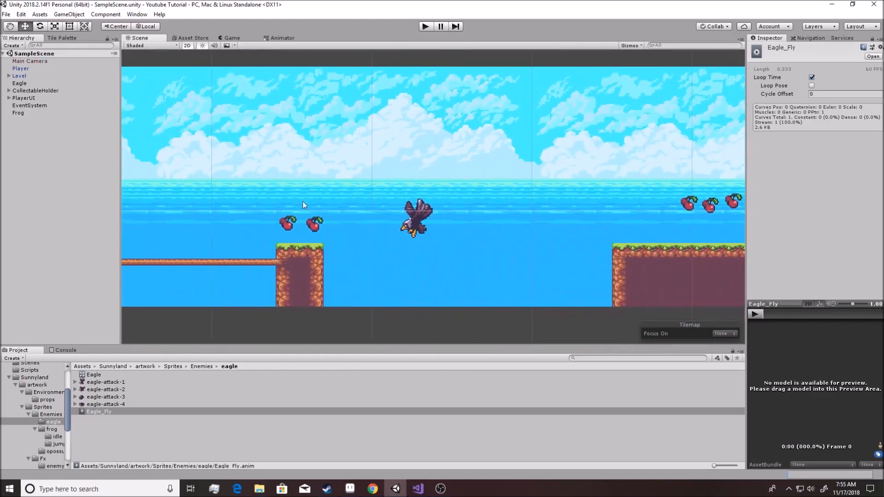
Save the Eagle object from the hierarchy as a prefab in the Assets/Prefabs folder.
left_click(20, 84)
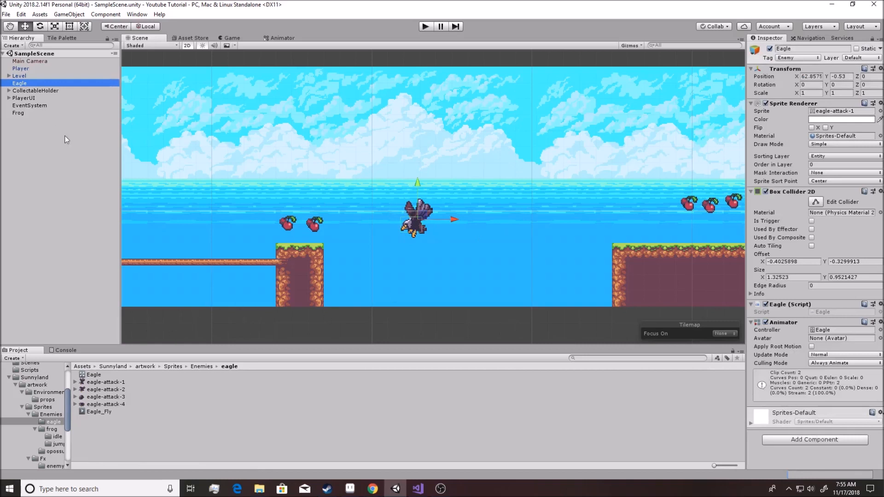
left_click(9, 378)
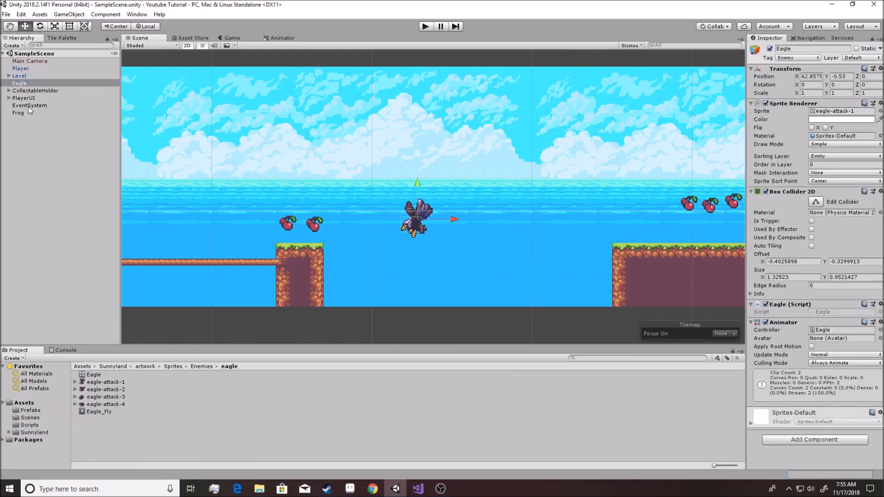
left_click_drag(20, 83, 30, 410)
Duplicate the Eagle object and move the copy over the gap toward the next platform, to about X 69.14, Y -0.39.
left_click(21, 85)
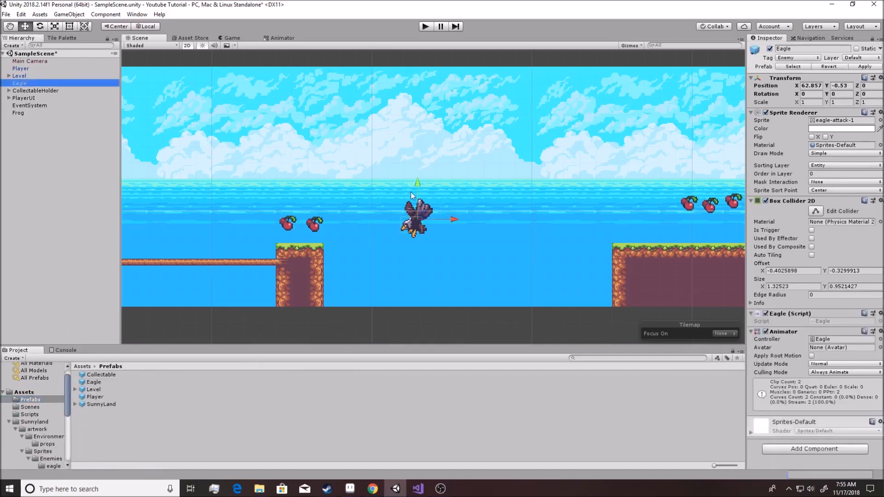
key("ctrl+d")
mouse_move(413, 223)
left_mouse_down()
mouse_move(421, 220)
mouse_move(418, 227)
left_mouse_up()
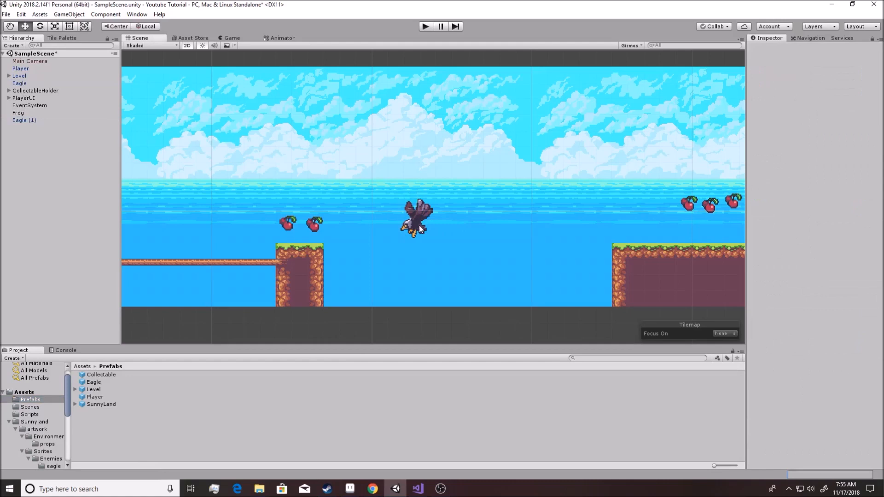
left_click(24, 120)
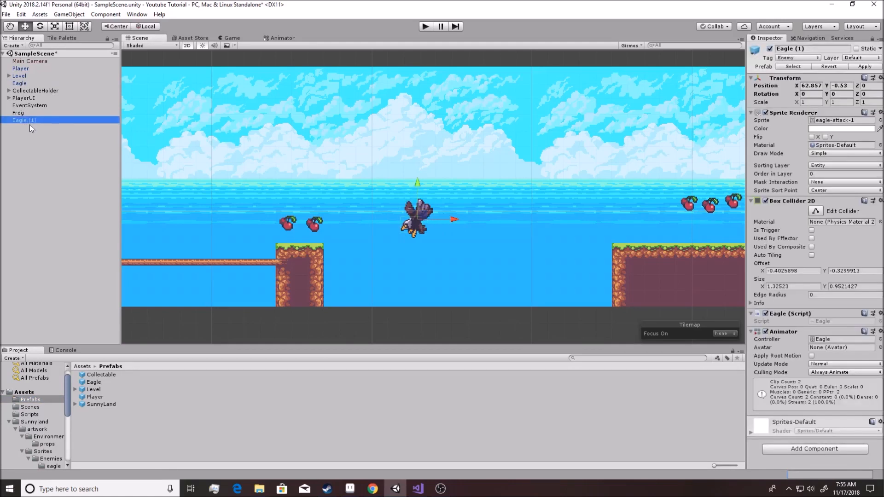
left_click_drag(426, 217, 526, 214)
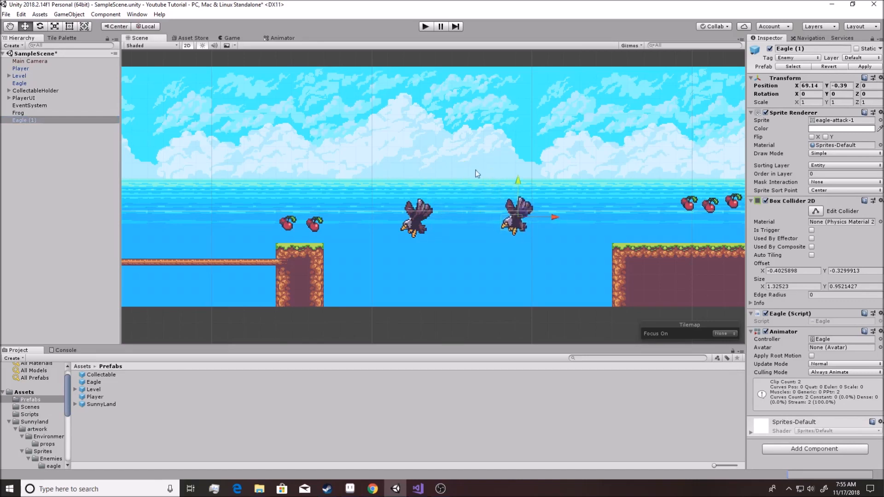
Play-test the level through both eagles over the gap and on past the following platforms, and stop the game.
left_click(425, 27)
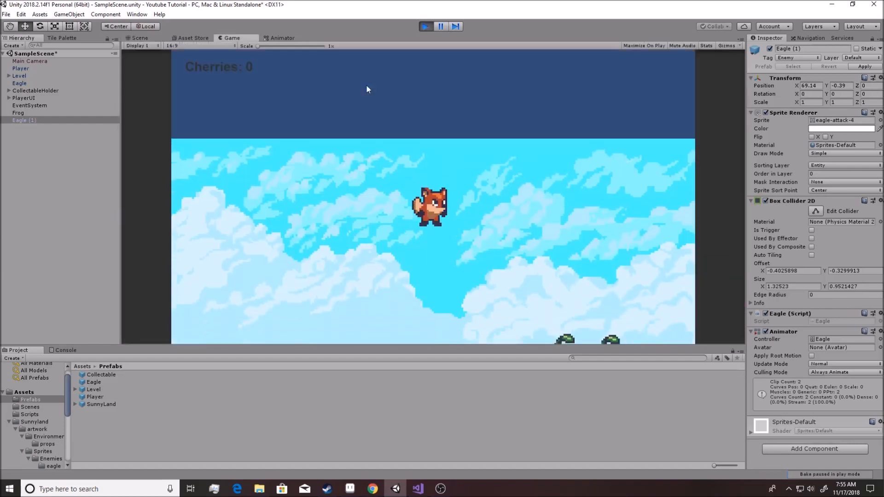
key("d")
key("space")
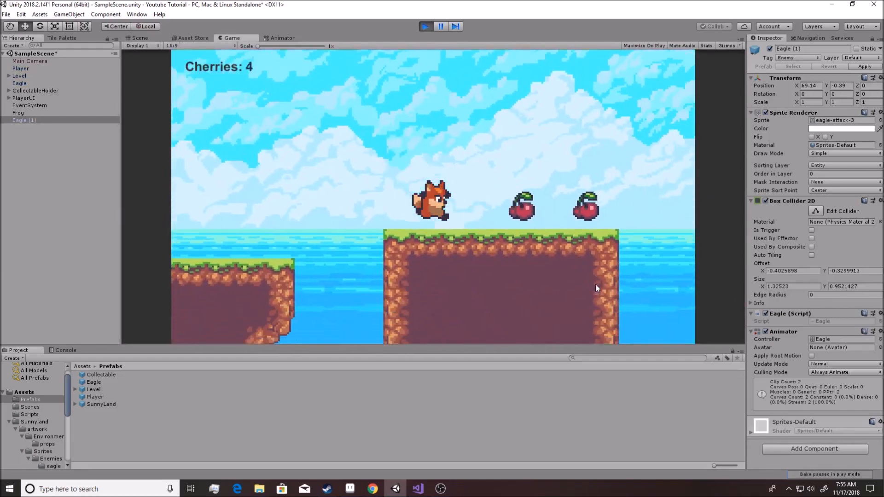
key("space")
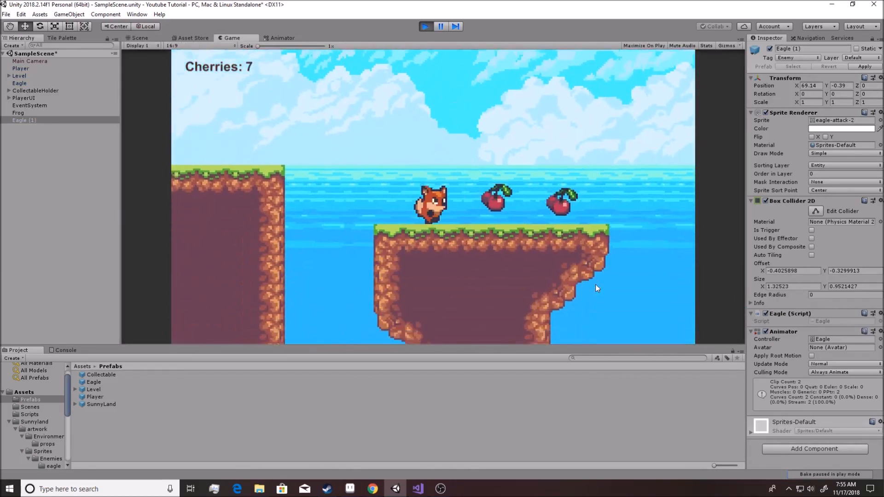
key("space")
key("space")
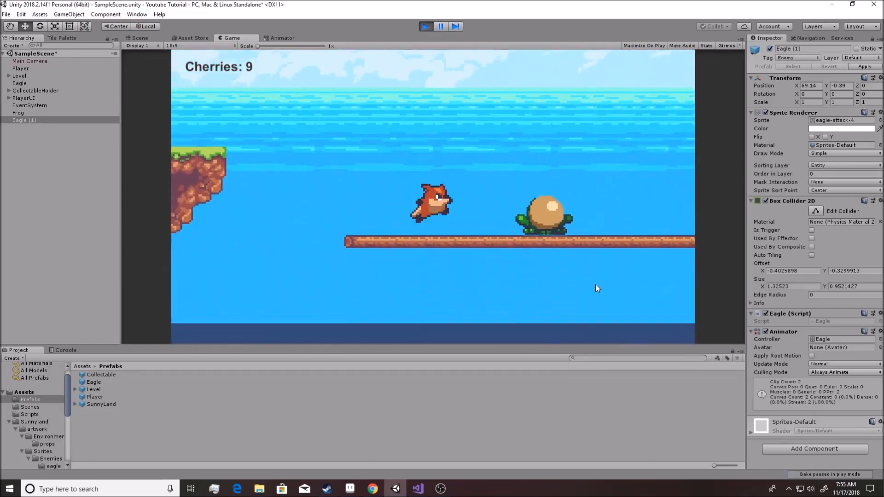
key("space")
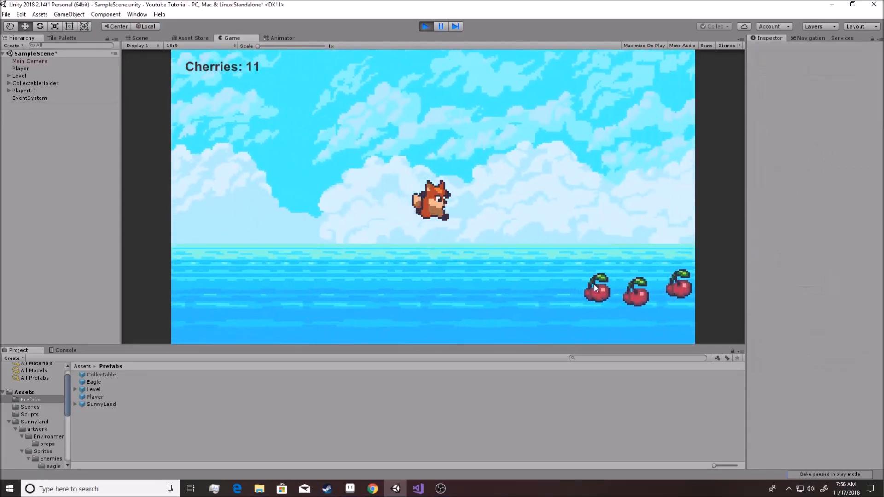
key("space")
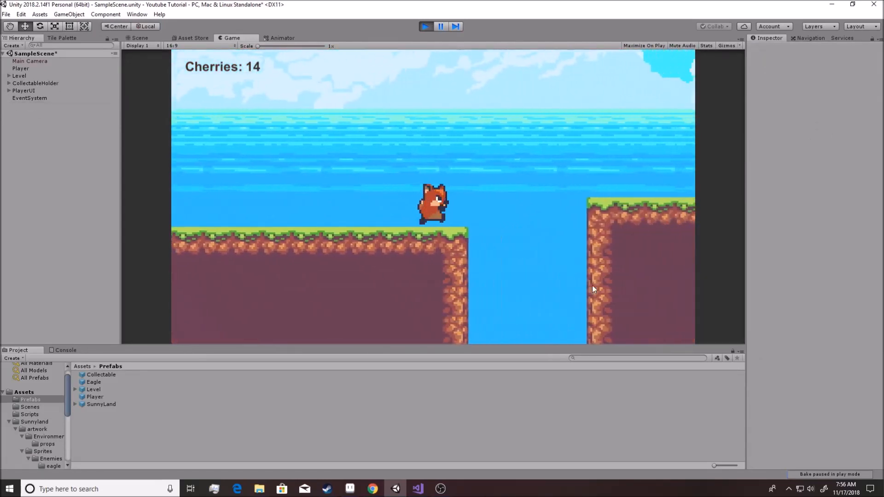
key("space")
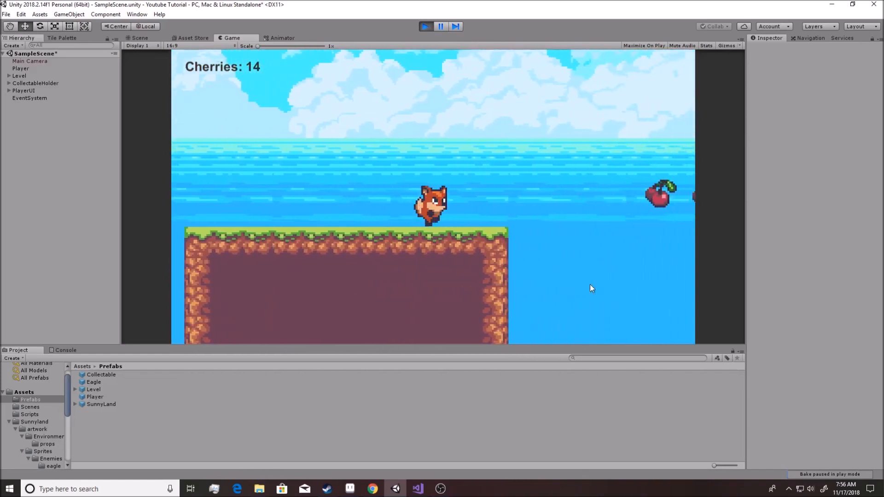
key("space")
key("space")
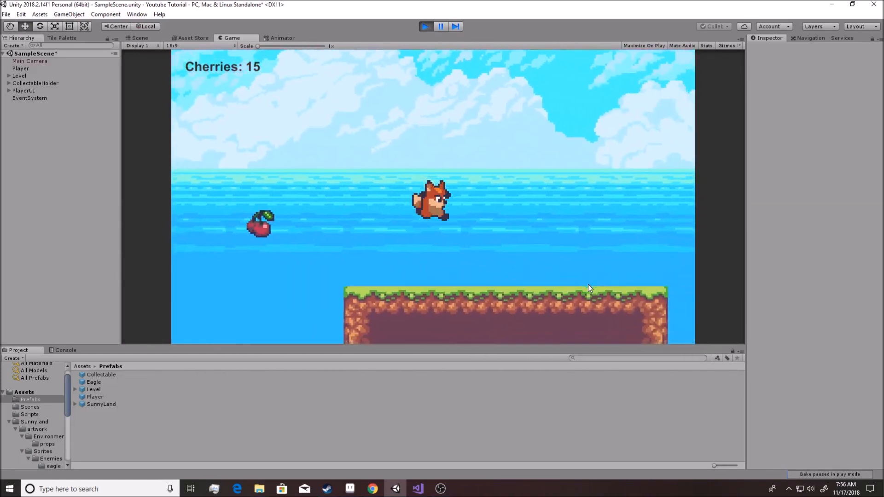
key("space")
key("space")
key("a")
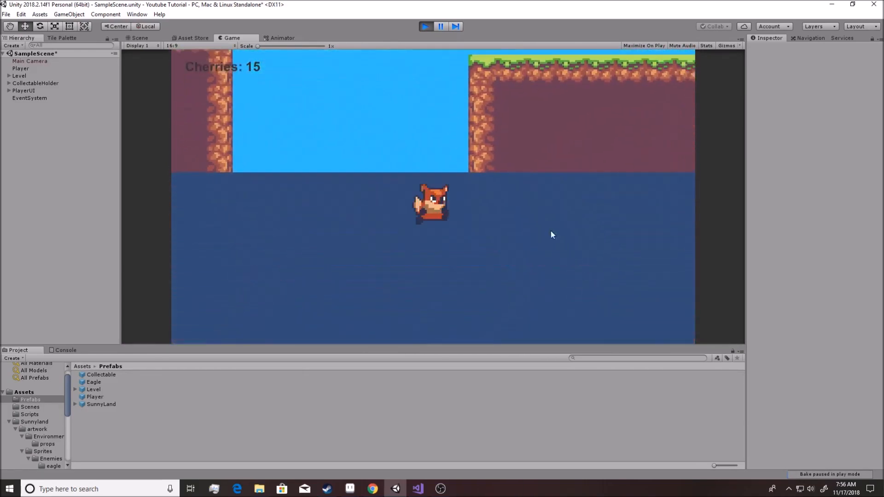
left_click(426, 26)
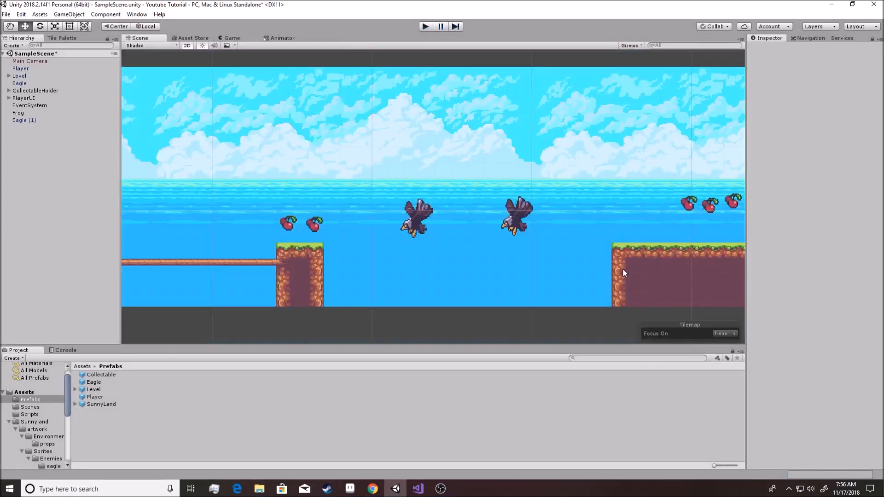
Duplicate Eagle (1) and place the copy in the gap below the pair of cherries, at about X 106.69, Y -2.65.
middle_click_drag(623, 274, 314, 281)
left_click(199, 235)
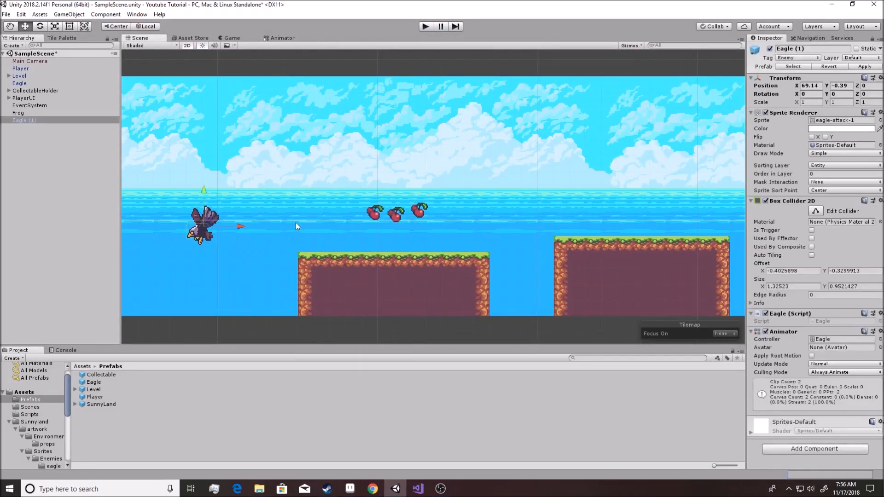
key("ctrl+d")
left_click_drag(206, 228, 707, 192)
middle_click_drag(629, 247, 324, 246)
left_click_drag(404, 192, 516, 274)
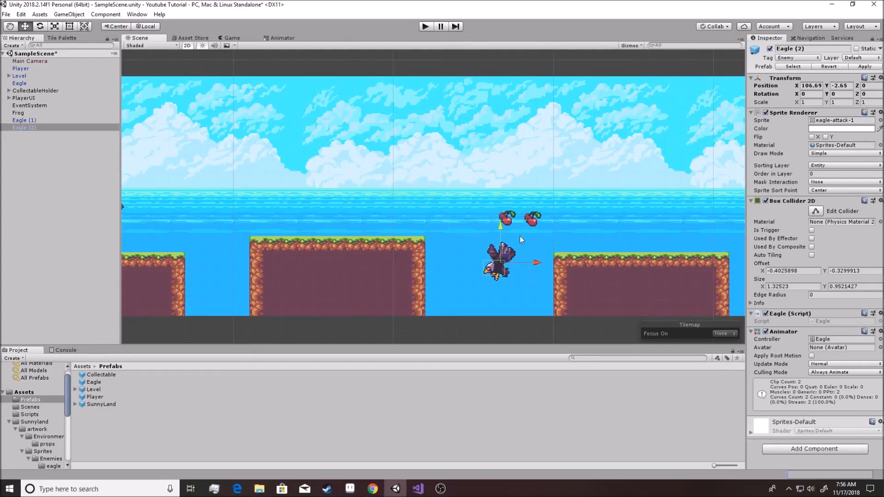
Play-test the level up to the third eagle in the gap below the cherries and stop the game.
left_click(426, 26)
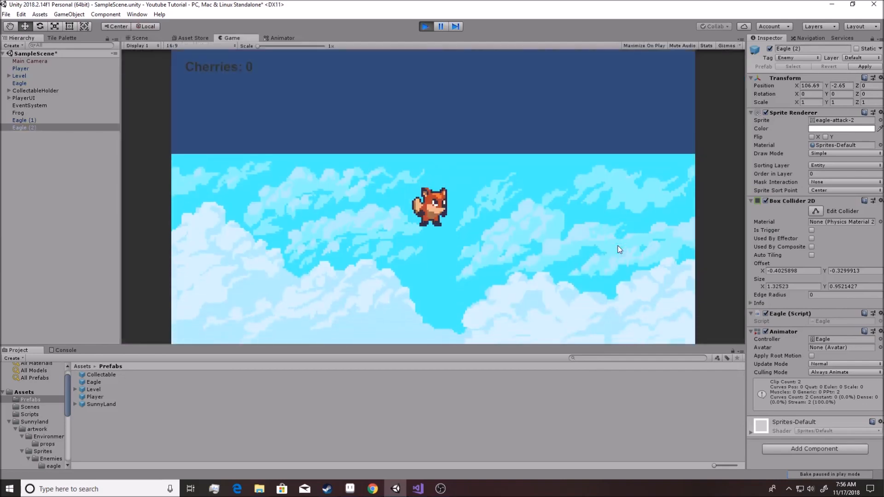
key("d")
key("space")
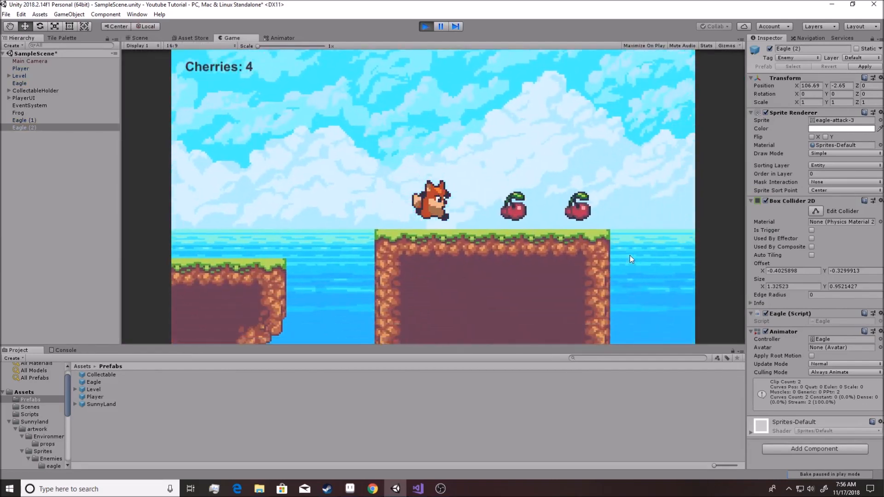
key("space")
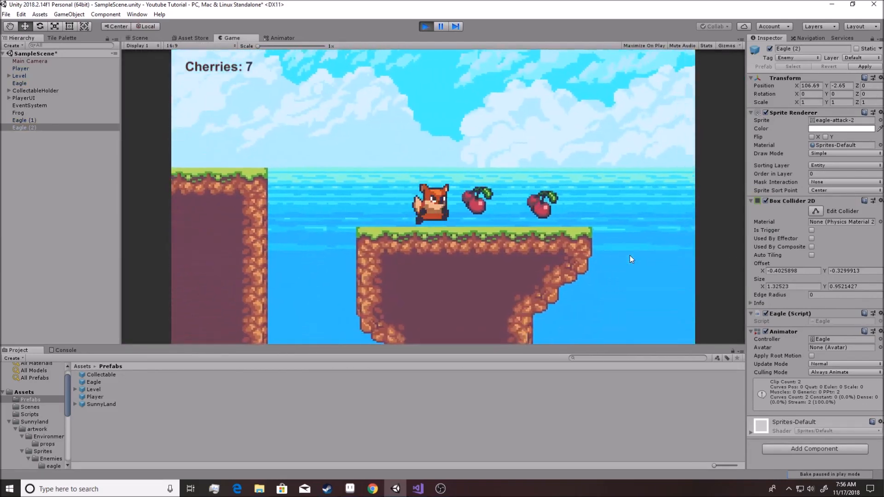
key("space")
key("space")
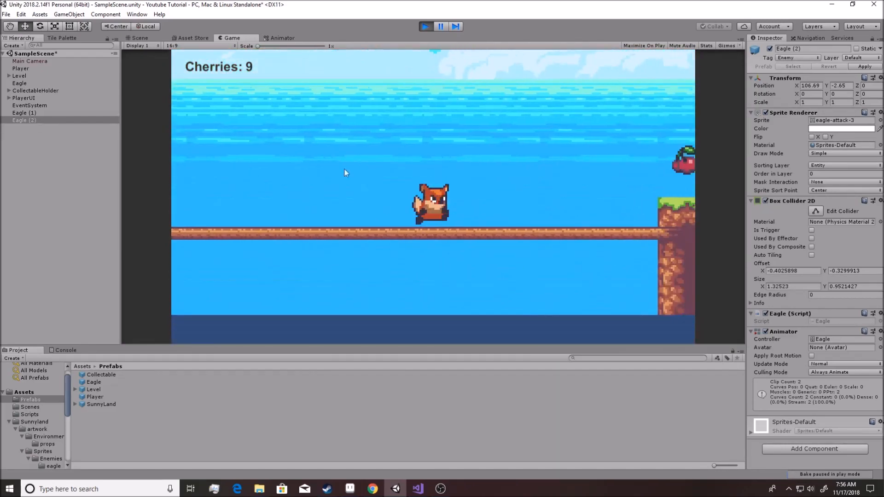
key("space")
key("space")
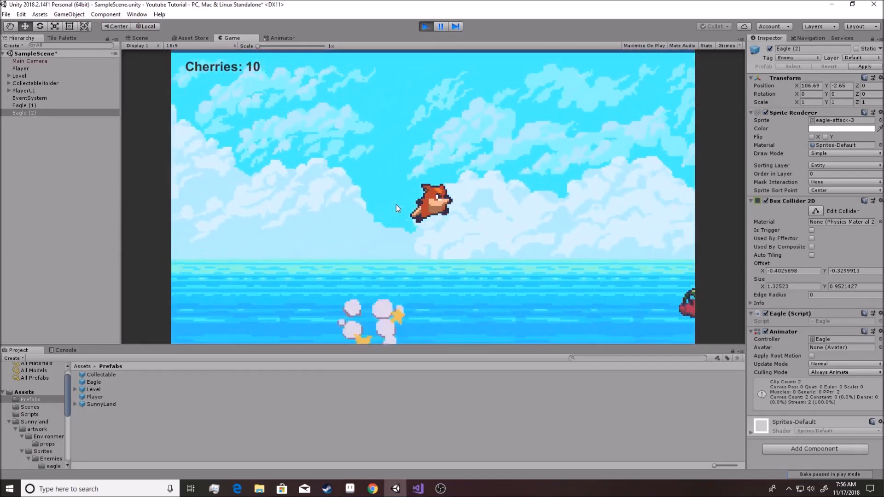
key("space")
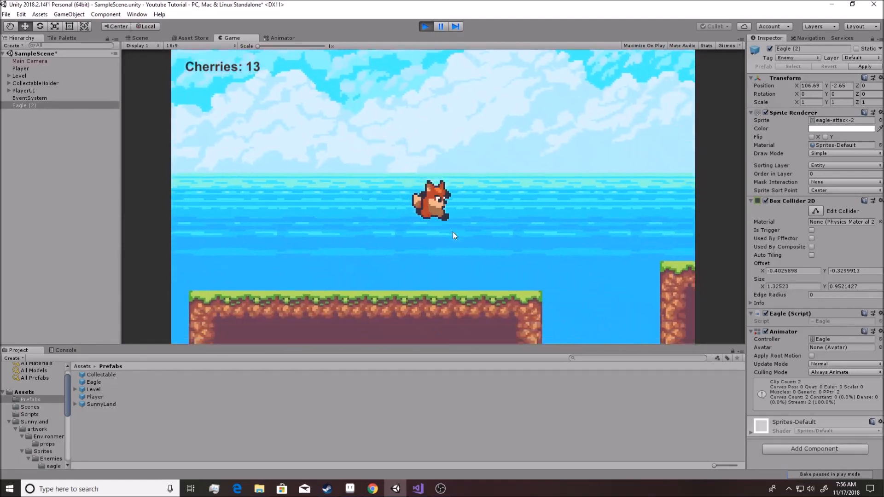
key("space")
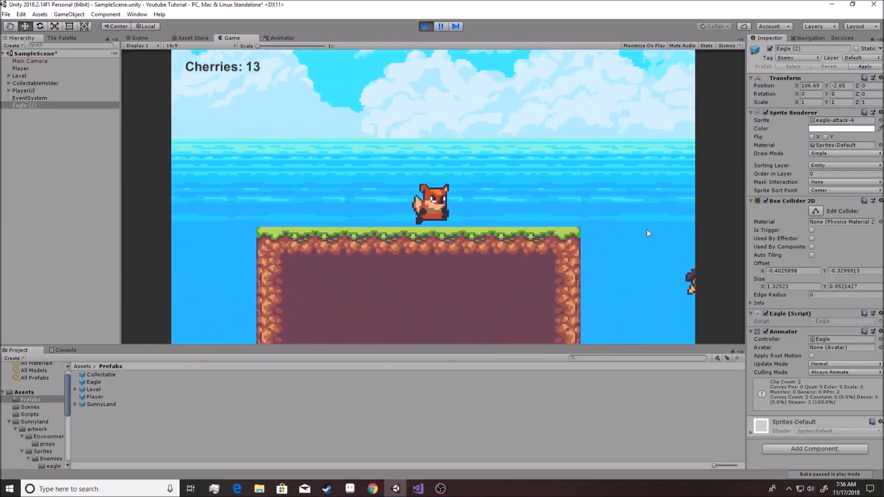
key("space")
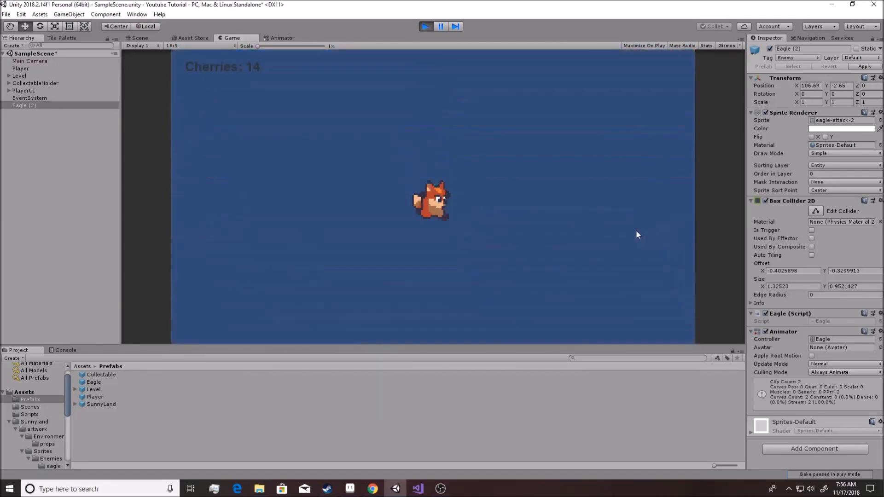
left_click(431, 30)
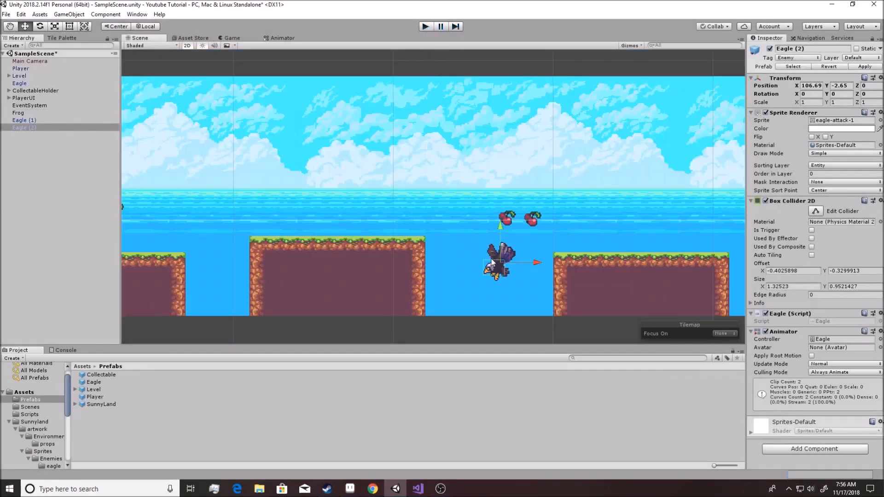
Examine the third eagle in the scene up close and the settings of the Eagle prefab in the Prefabs folder.
scroll(490, 262, "up", 6)
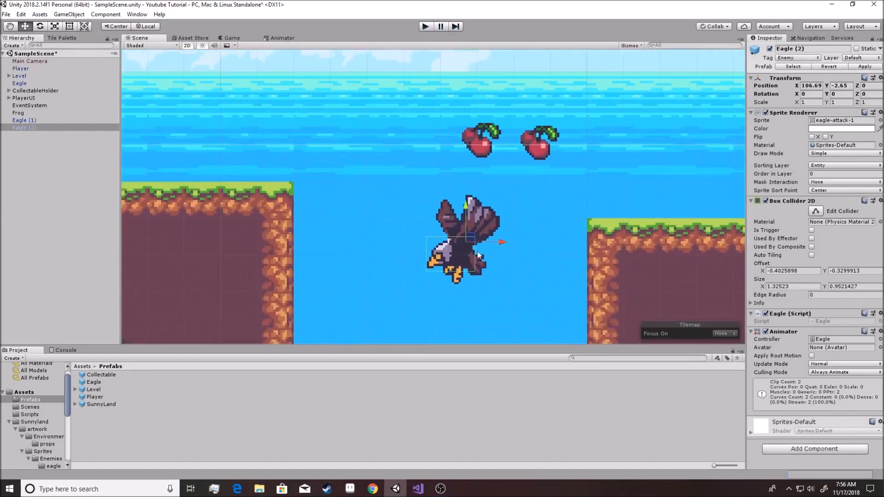
middle_click_drag(240, 176, 357, 173)
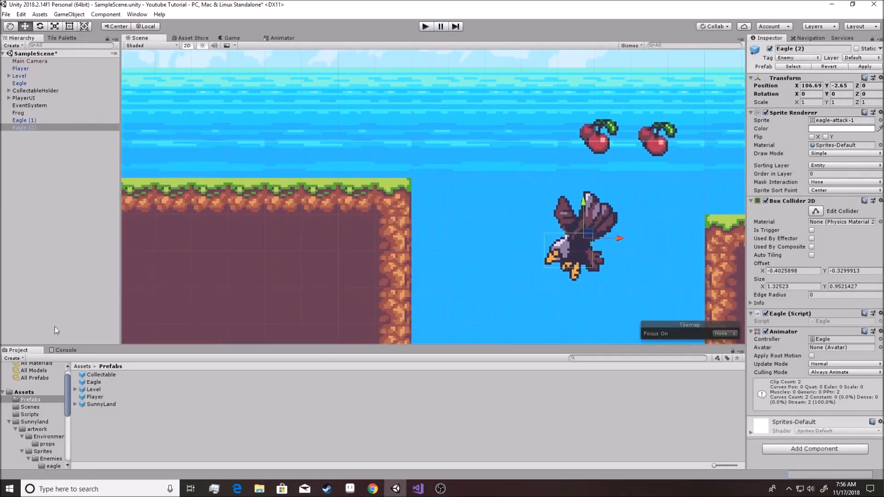
left_click(33, 399)
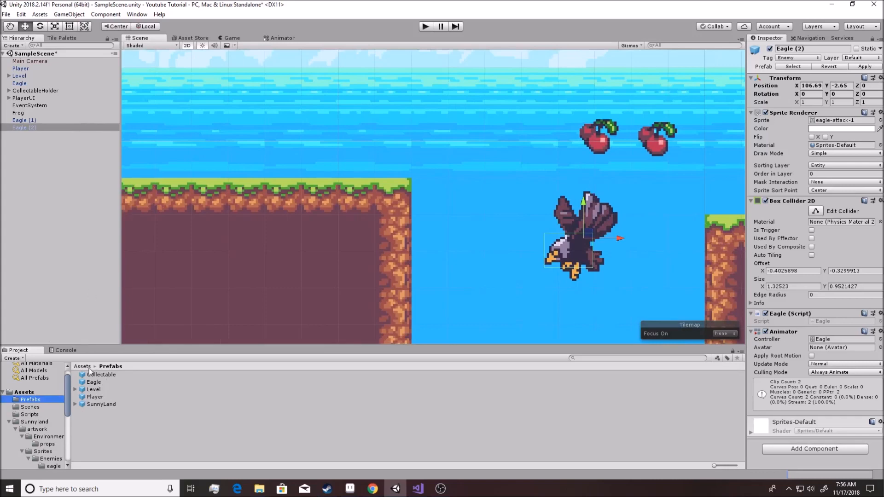
left_click(93, 385)
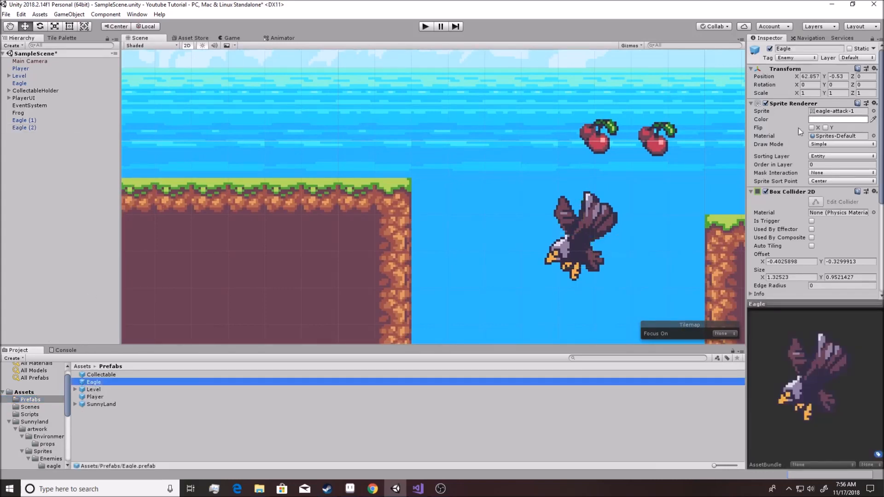
Widen the first eagle's Box Collider 2D over its tail to about 1.63, keeping its height.
middle_click_drag(444, 239, 737, 239)
scroll(394, 227, "down", 5)
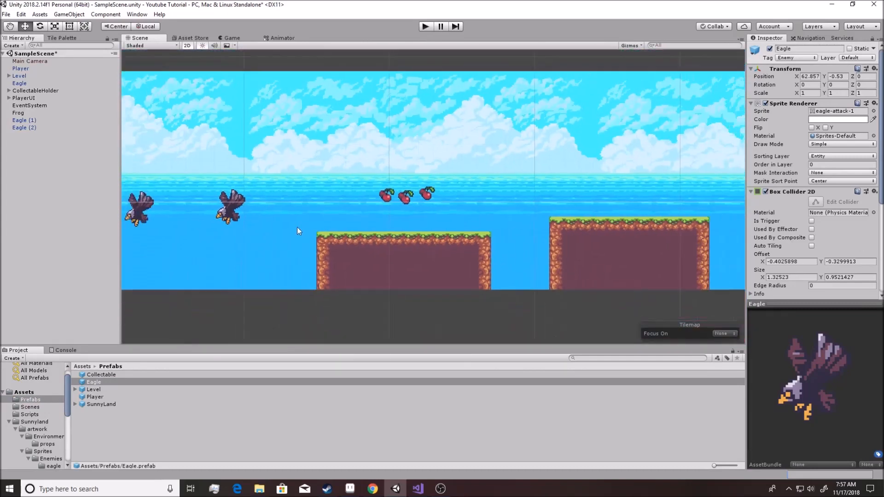
middle_click_drag(297, 227, 609, 228)
left_click(429, 221)
scroll(438, 228, "up", 5)
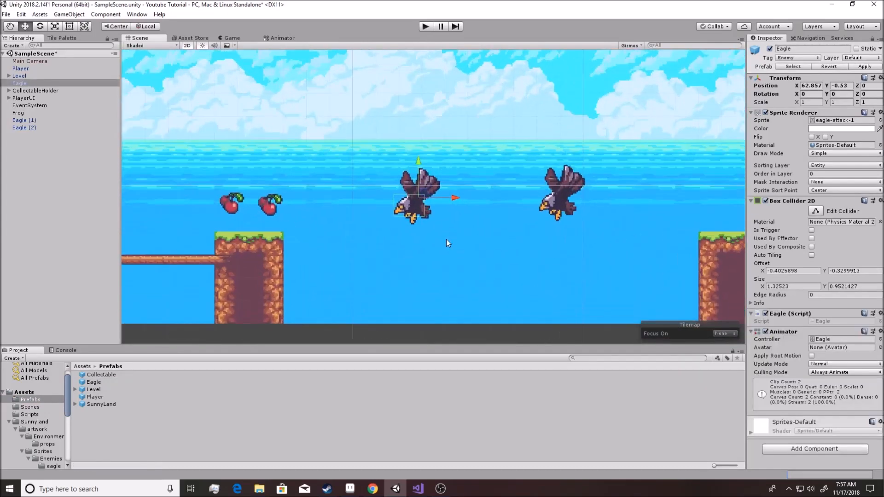
left_click(815, 210)
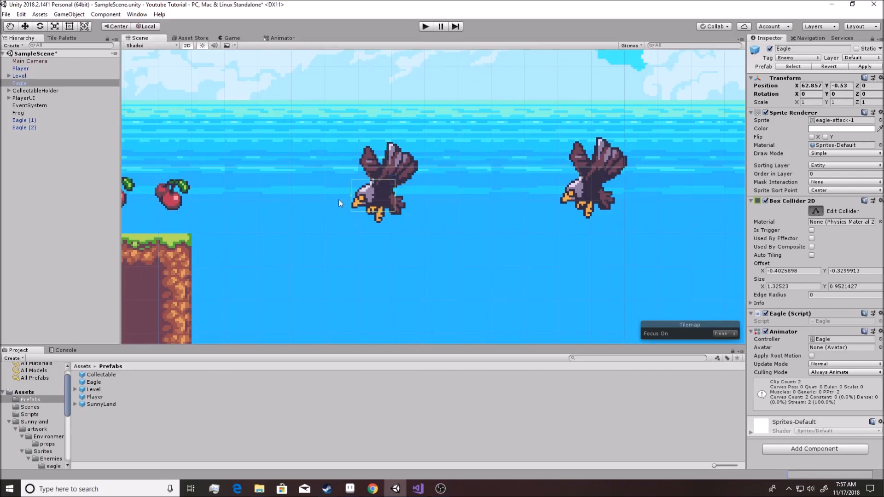
scroll(401, 202, "up", 5)
left_click_drag(402, 192, 421, 193)
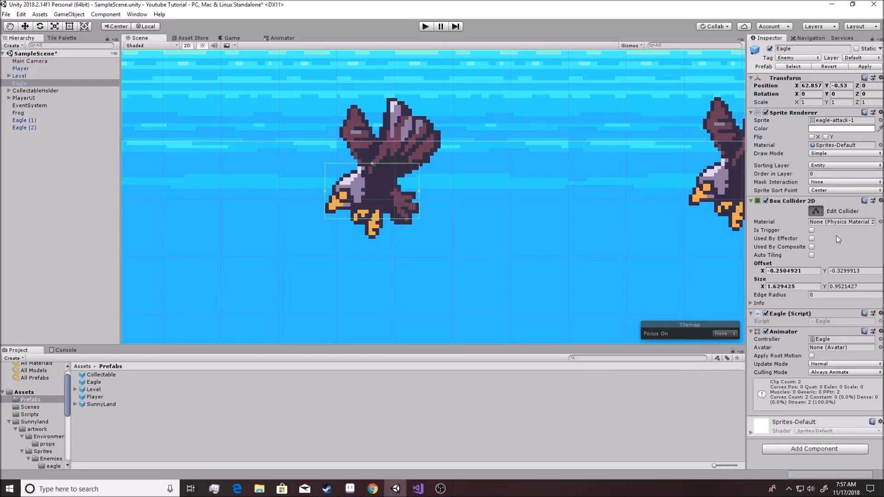
Apply the first eagle's collider change to its prefab with Used By Effector off, and leave collider editing.
left_click(812, 239)
left_click(812, 239)
key("w")
scroll(485, 244, "down", 1)
scroll(485, 244, "down", 3)
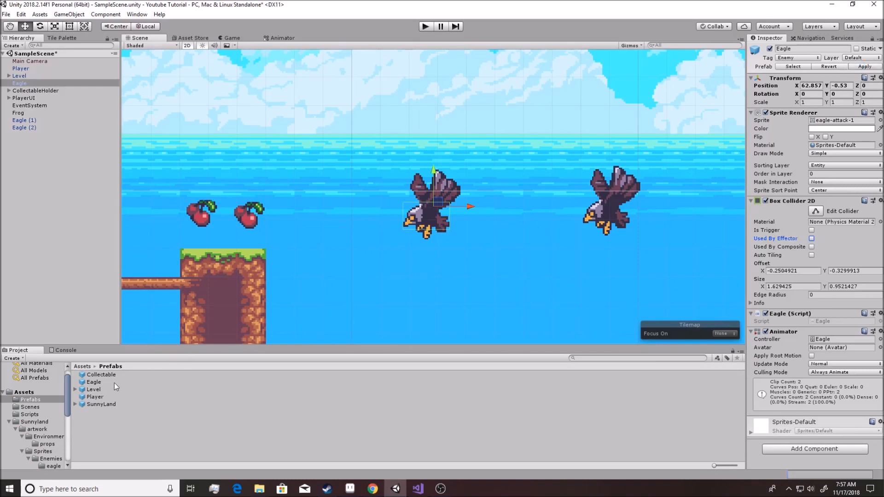
Try adding another Eagle prefab copy to the scene before the first eagle, and undo the placement.
left_click(94, 382)
left_click_drag(93, 386, 355, 186)
key("ctrl+z")
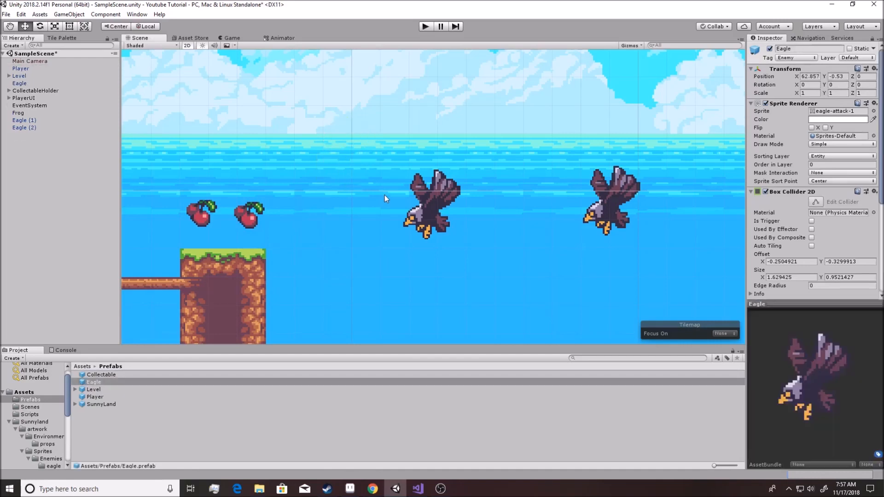
Revert Eagle (1) to its prefab settings, and check the collider of Eagle (2) up close.
scroll(444, 251, "down", 4)
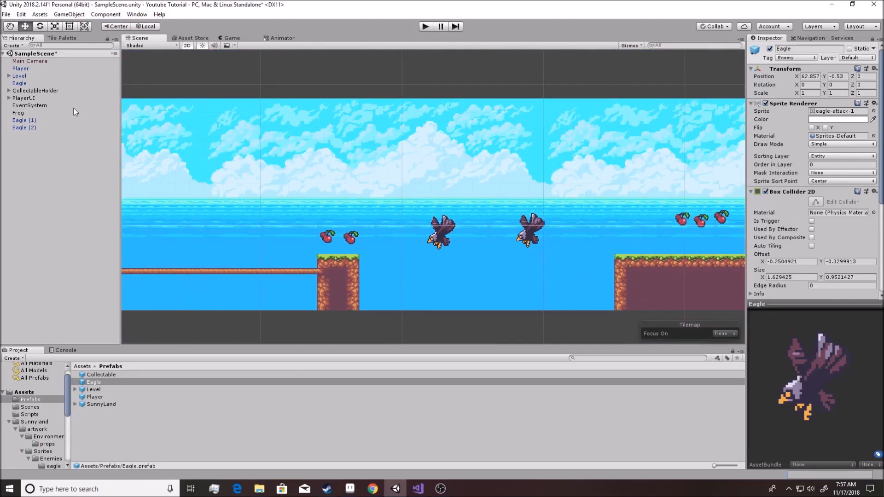
left_click(23, 121)
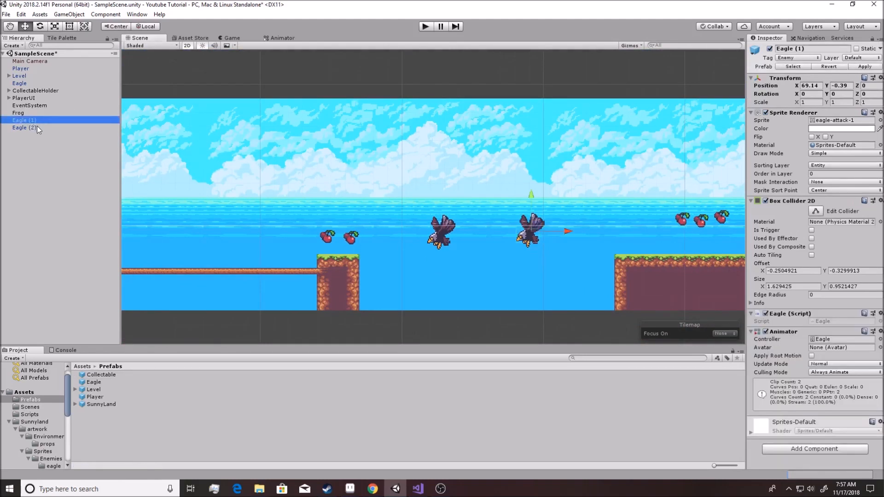
left_click(34, 127, "ctrl")
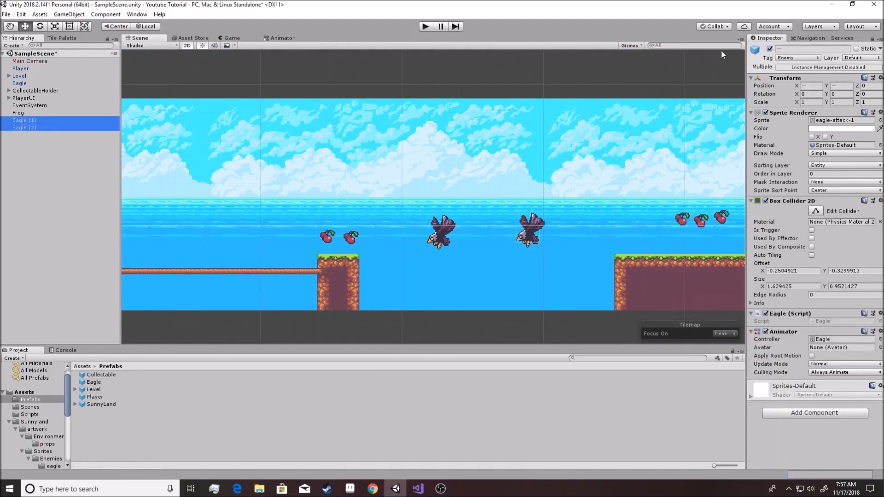
left_click(56, 120)
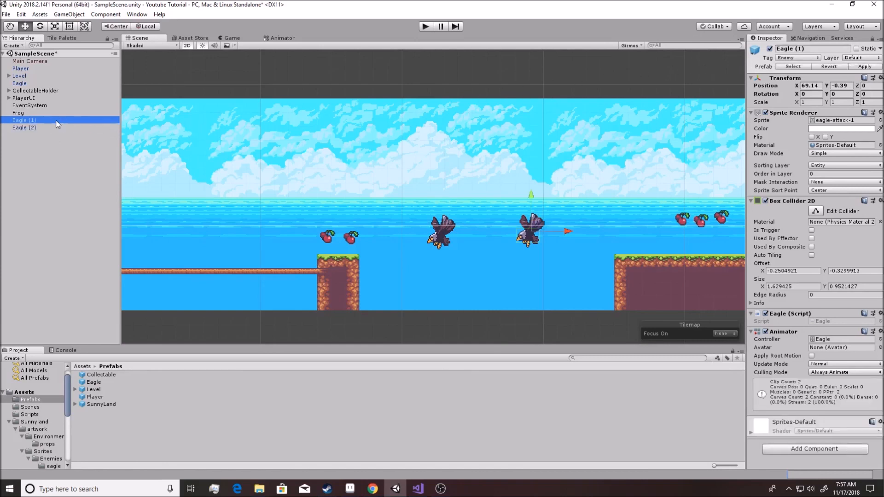
left_click(828, 67)
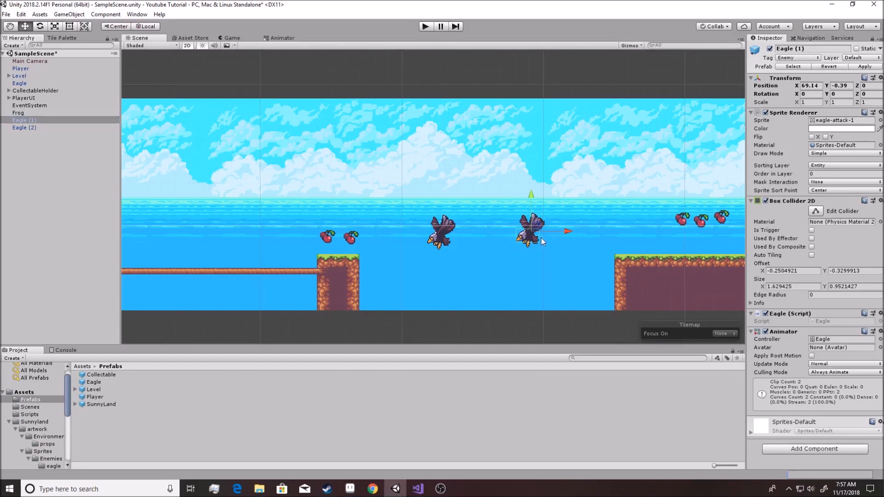
left_click(23, 128)
key("f")
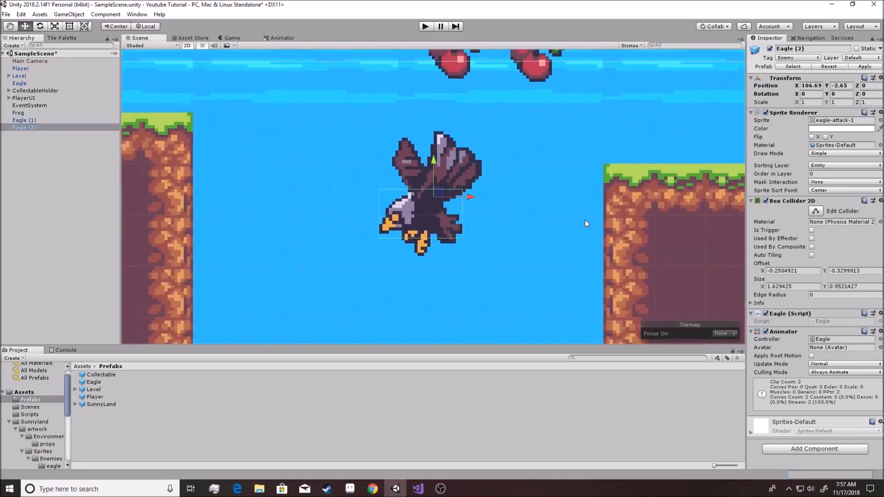
scroll(476, 226, "down", 2)
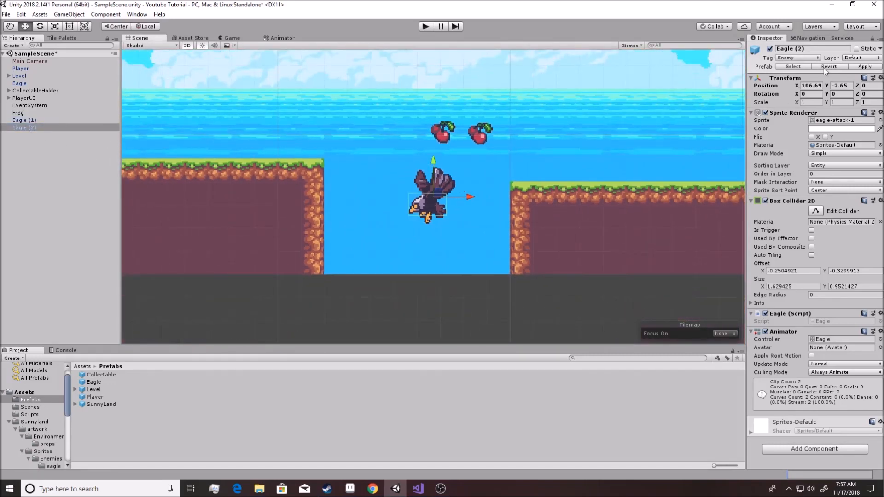
Shrink the first eagle's Box Collider 2D to about 0.74 wide around its head, and apply the change to the prefab.
scroll(617, 195, "down", 7)
middle_click_drag(553, 201, 682, 192)
middle_click_drag(393, 200, 663, 199)
middle_click_drag(222, 182, 318, 181)
left_click(275, 159)
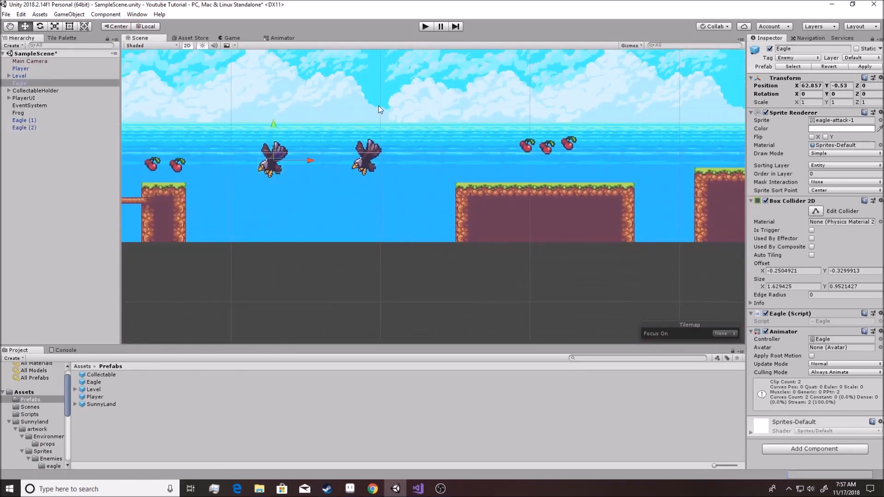
scroll(313, 166, "up", 5)
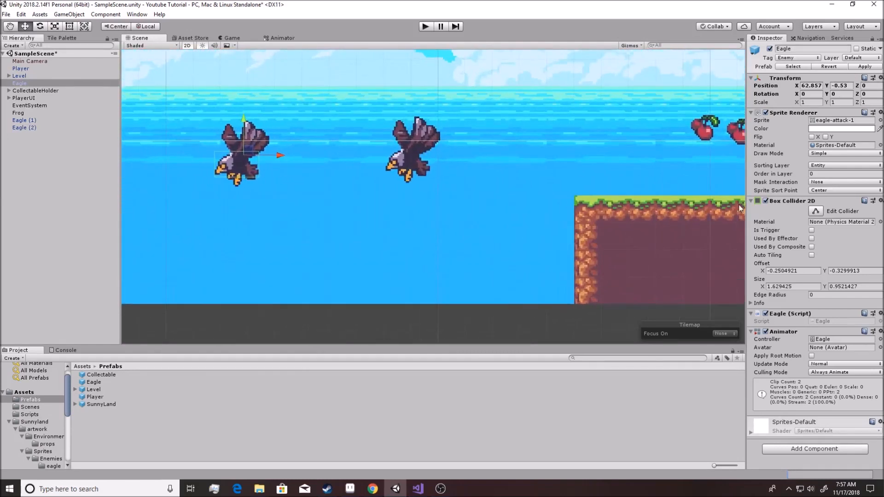
left_click(816, 211)
left_click_drag(260, 164, 235, 164)
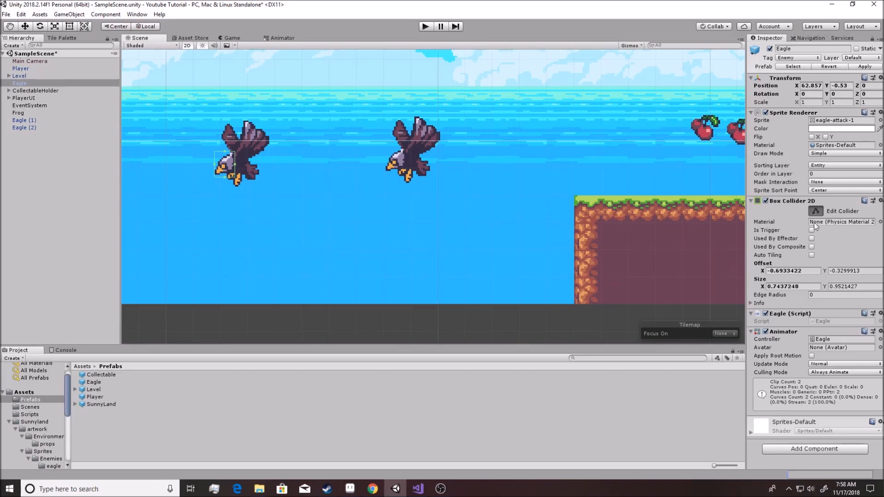
left_click(859, 67)
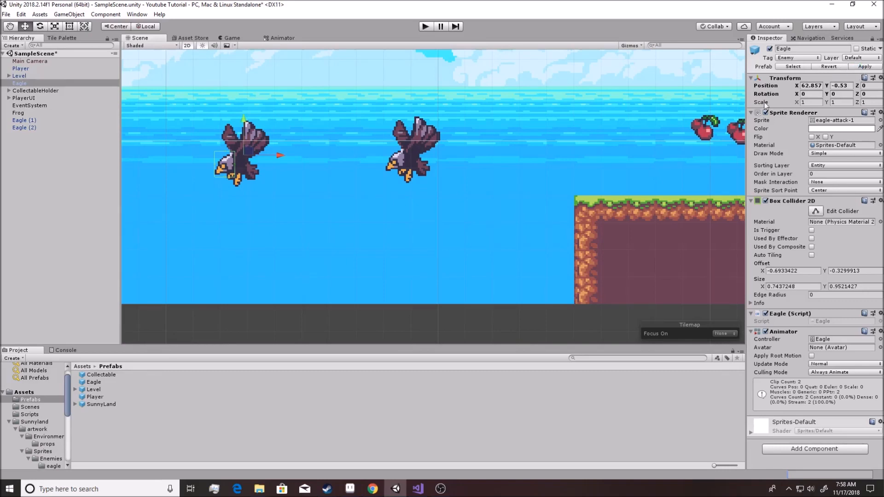
Check the collider size on Eagle (1) and Eagle (2) against the applied prefab change.
left_click(409, 161)
middle_click_drag(697, 219, 526, 231)
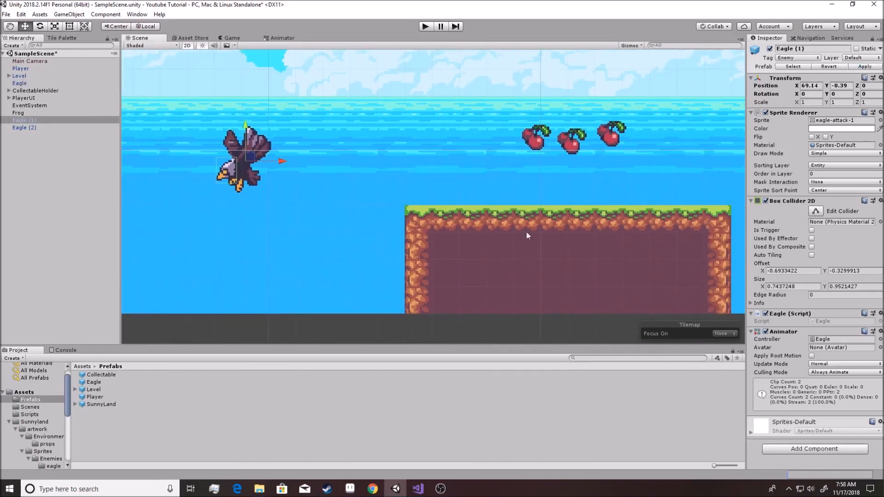
scroll(534, 235, "down", 12)
middle_click_drag(674, 242, 391, 207)
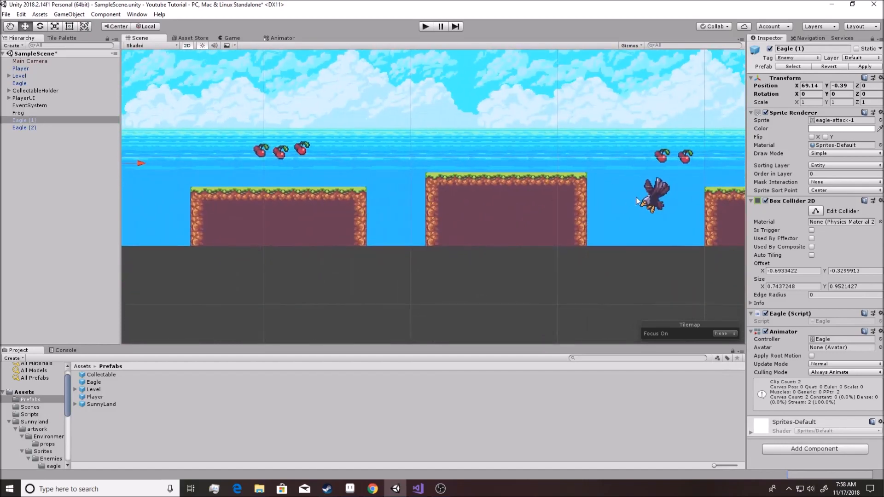
left_click(24, 128)
middle_click_drag(509, 227, 809, 229)
Widen the first eagle's Box Collider 2D back over its body to about 1.59, apply it to the prefab, and check Eagle (1).
left_click(318, 179)
scroll(318, 189, "up", 5)
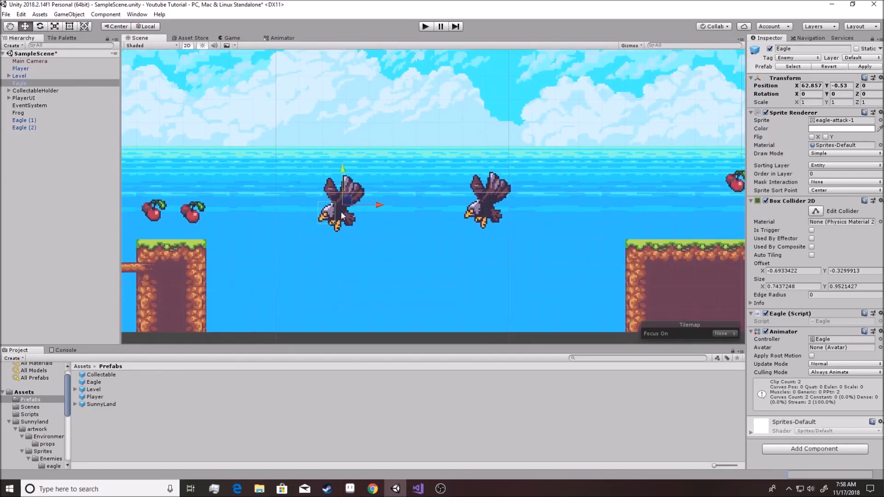
scroll(341, 212, "up", 2)
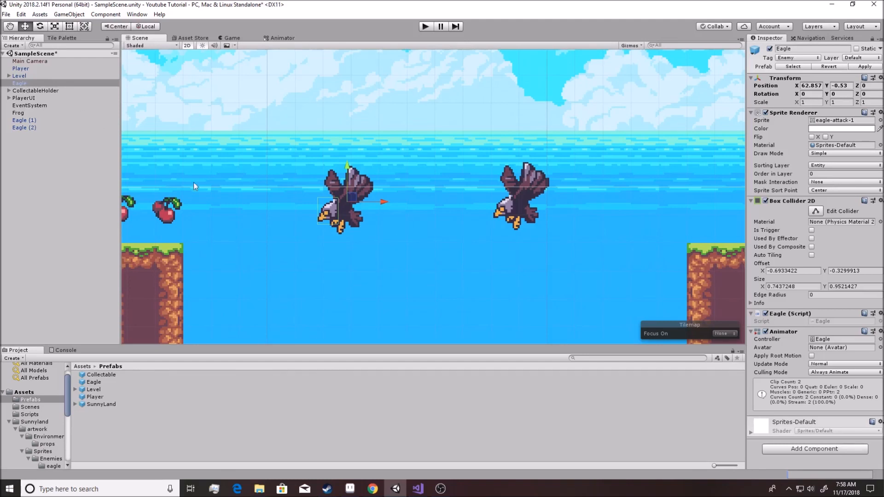
left_click(816, 211)
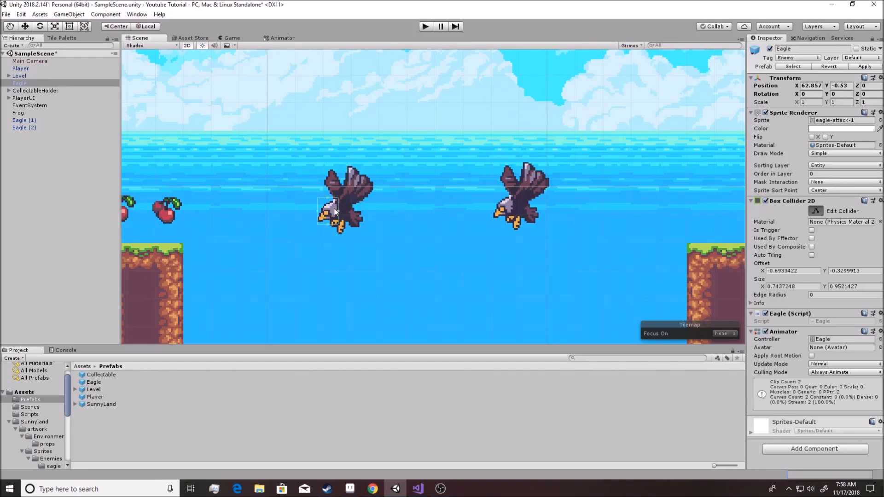
left_click_drag(338, 214, 362, 211)
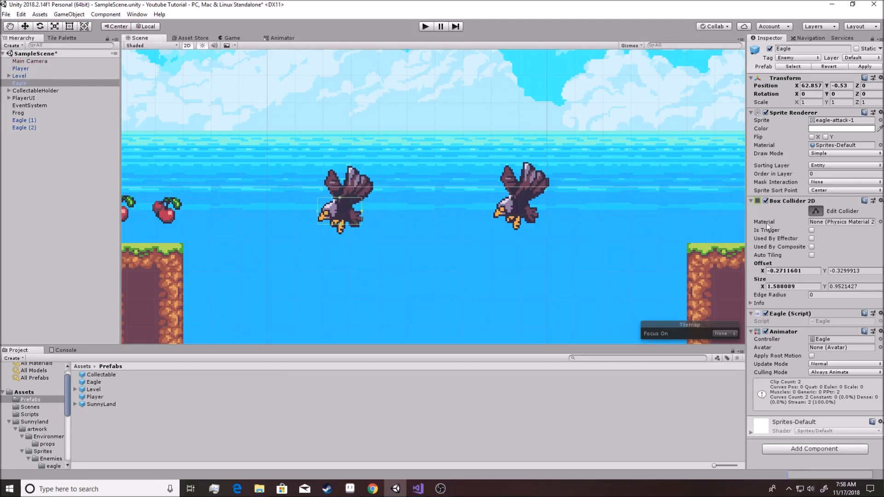
left_click(816, 211)
left_click(523, 203)
left_click(343, 211)
left_click(865, 67)
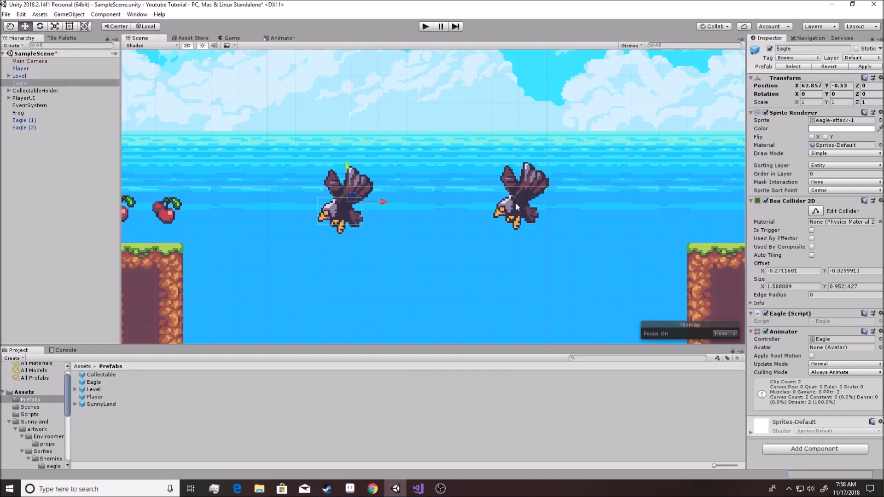
left_click(508, 209)
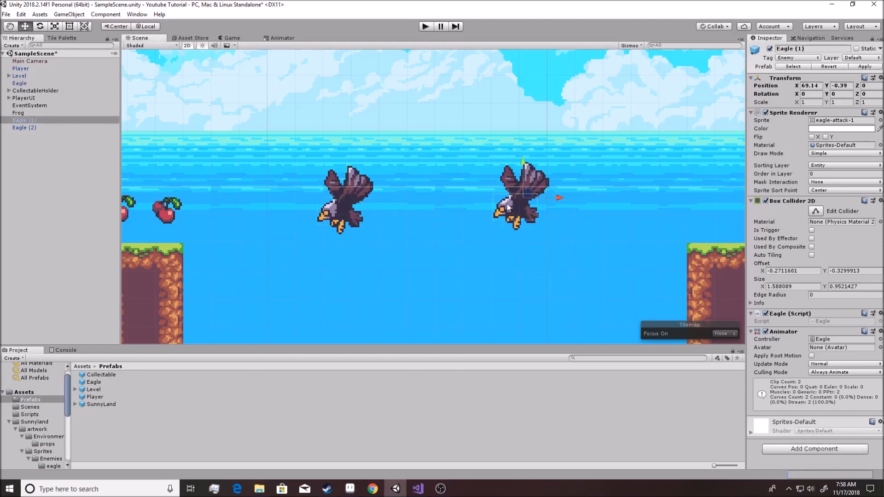
Play-test the level by running the fox over the platforms and jumping on the eagles, and stop play mode.
left_click(425, 26)
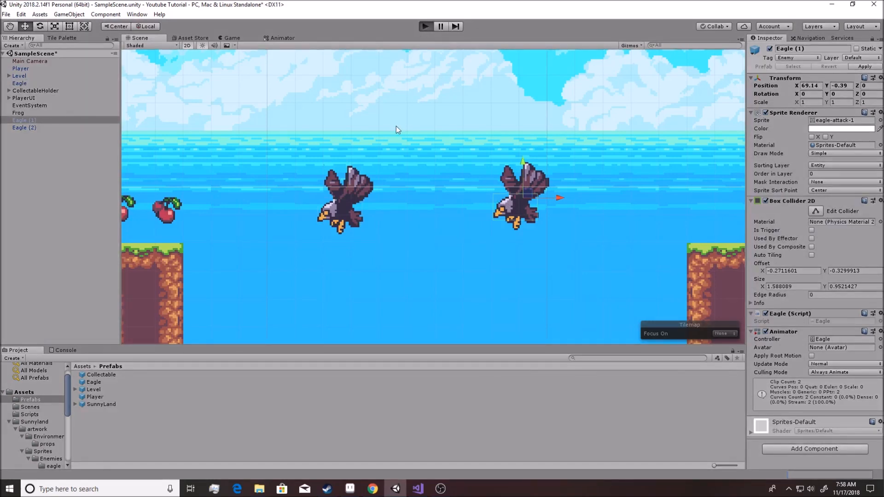
key("d")
key("space")
key("space")
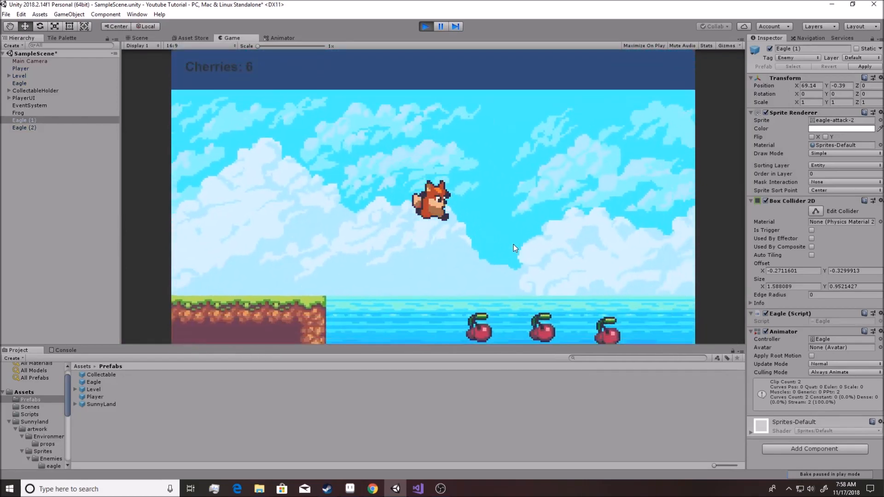
key("space")
key("space")
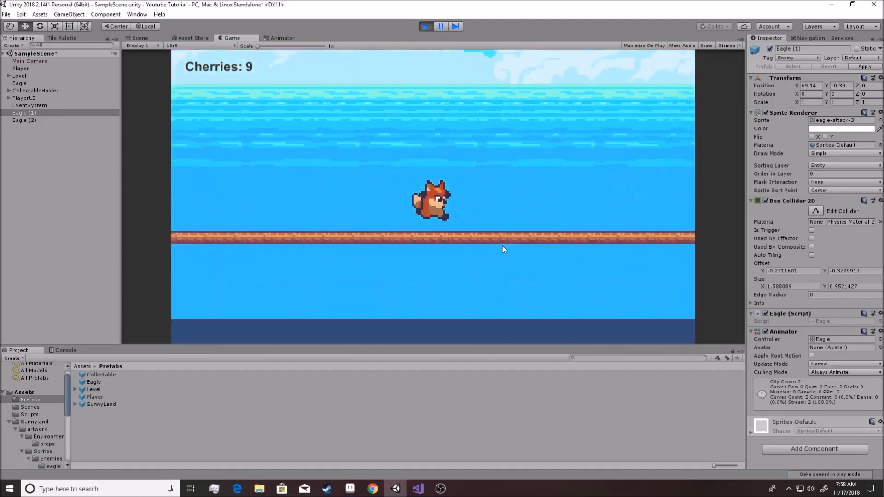
key("space")
key("space")
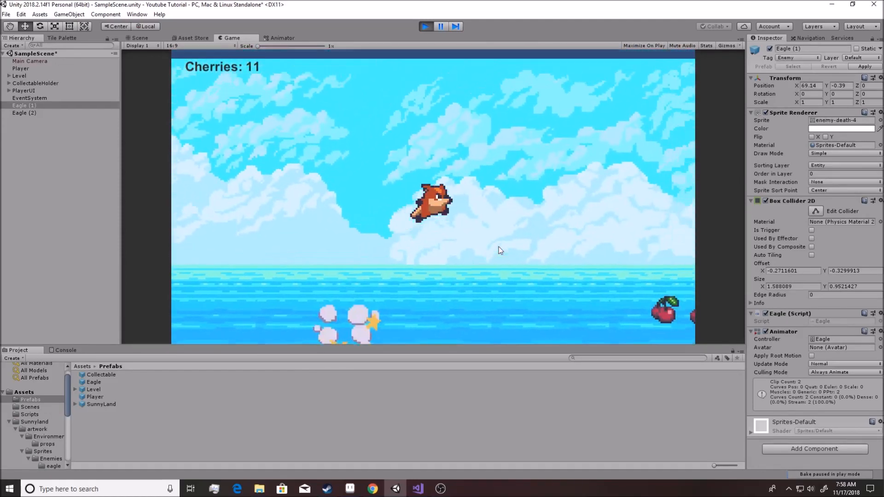
key("space")
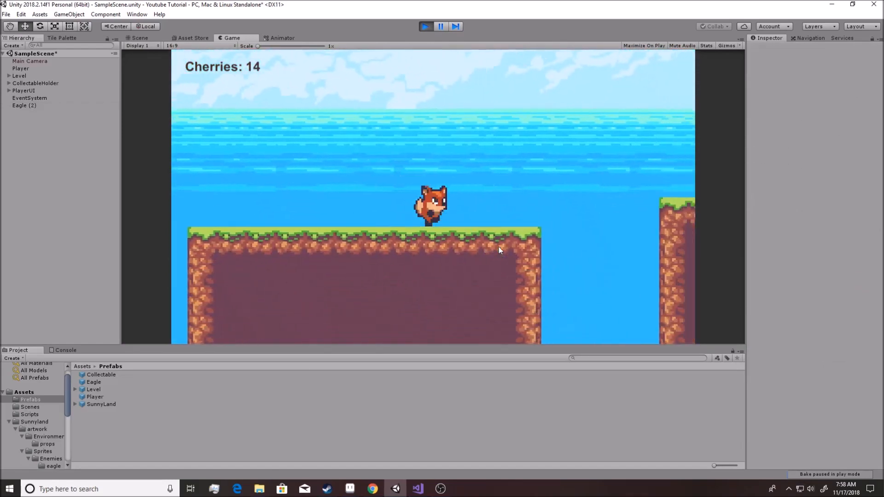
key("space")
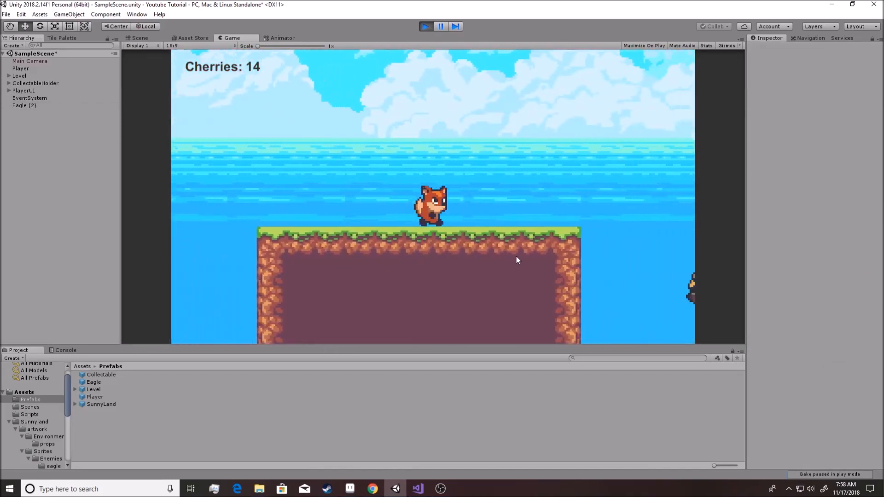
key("space")
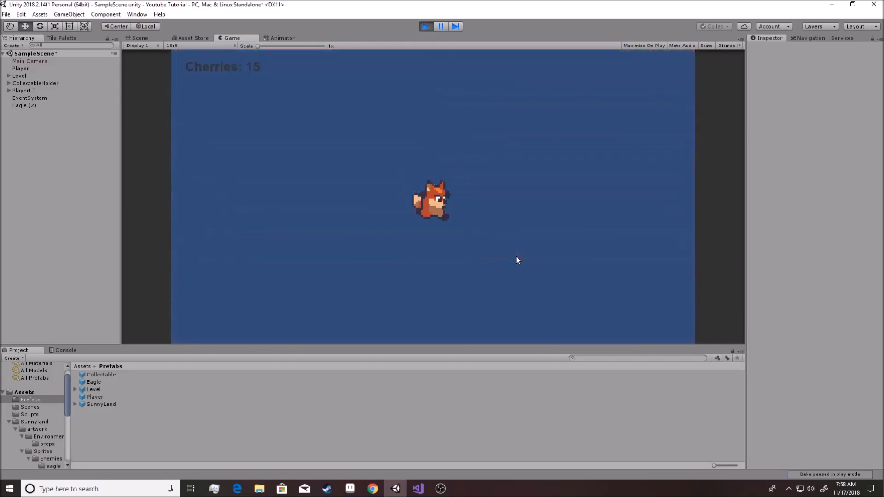
left_click(425, 28)
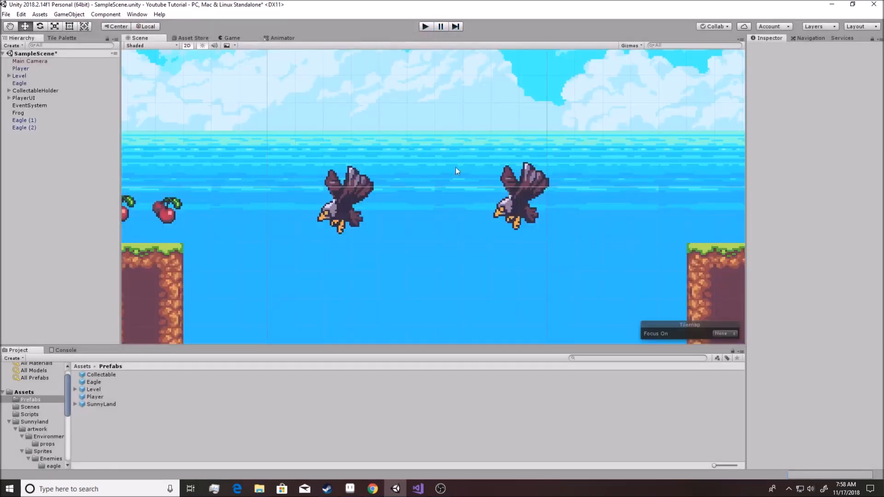
Move the third eagle closer to the last platform, to X position 107.69.
scroll(456, 171, "down", 8)
key("q")
middle_click_drag(683, 240, 479, 242)
scroll(516, 245, "down", 8)
scroll(544, 244, "up", 14)
left_click(514, 237)
scroll(530, 235, "up", 4)
left_click_drag(532, 231, 545, 231)
Play-test the level again, bouncing the fox off all three eagles to reach the last platform, and stop play mode.
left_click(425, 27)
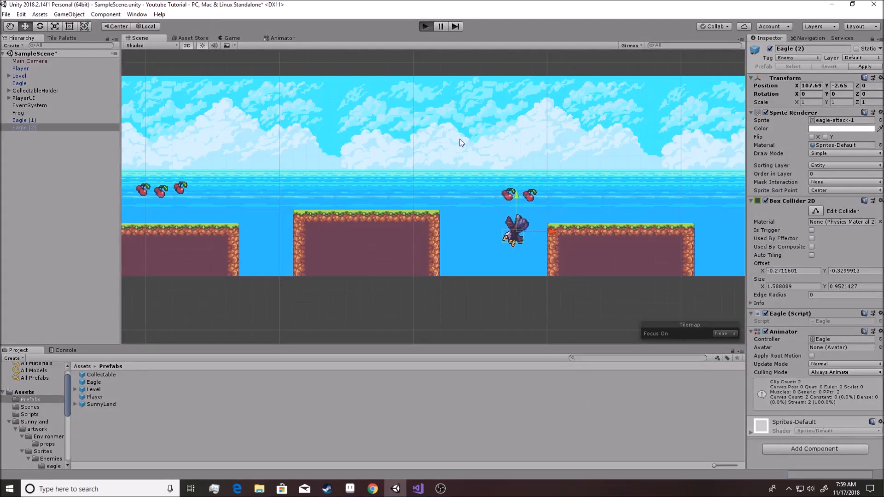
key("d")
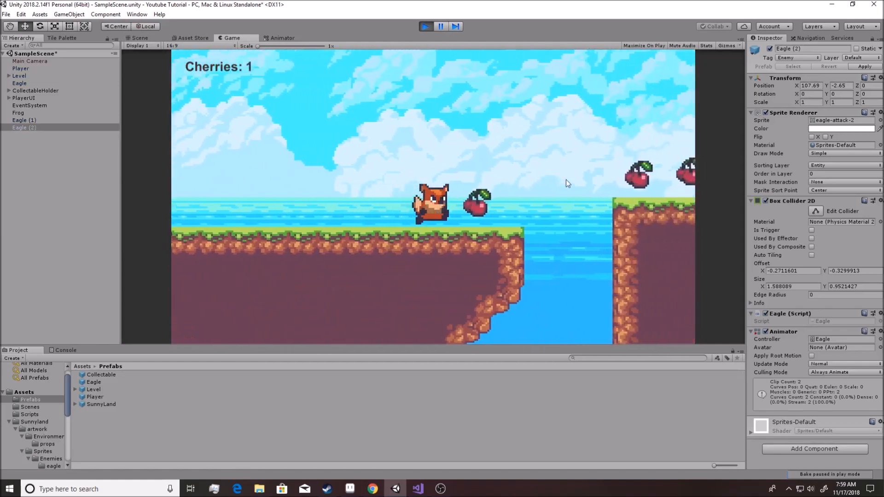
key("space")
key("space")
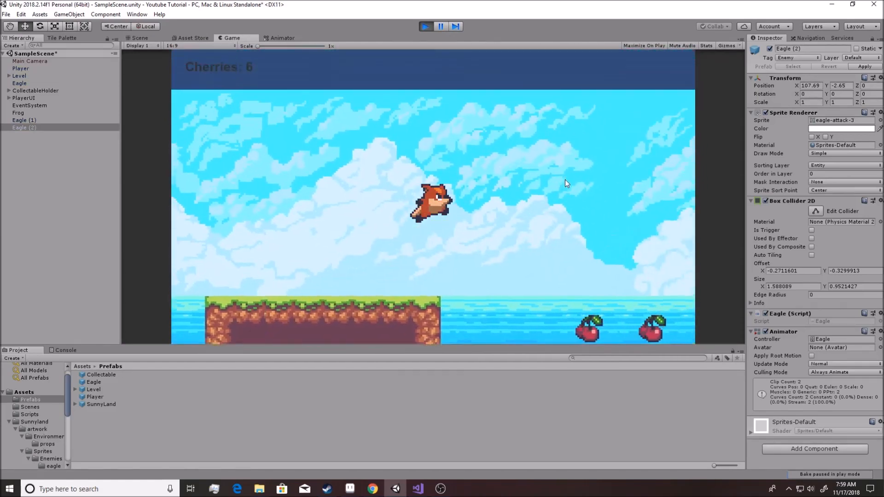
key("space")
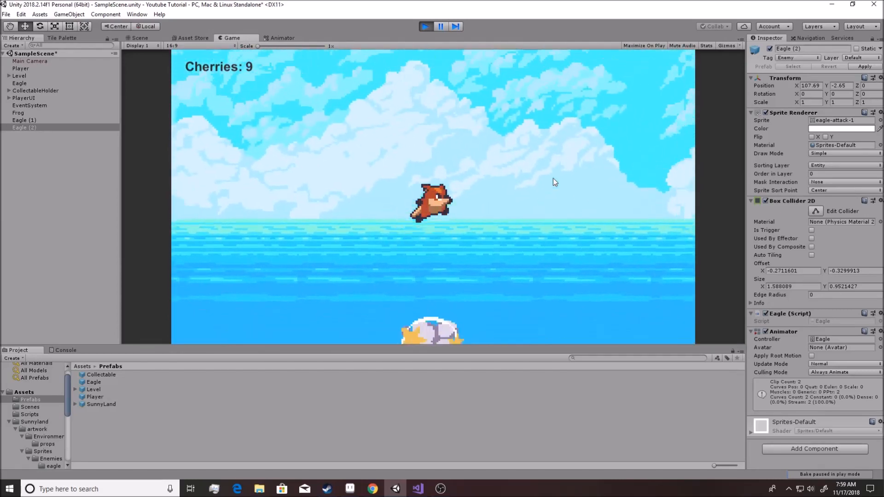
key("d")
key("space")
key("space")
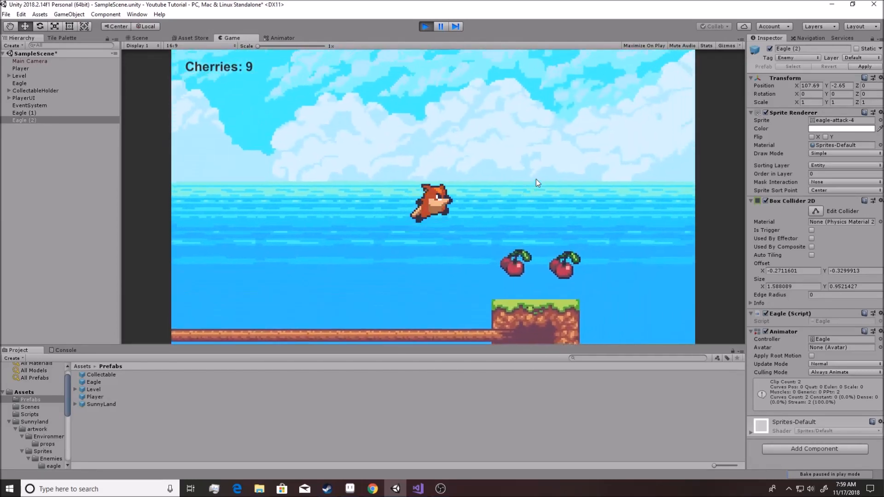
key("d")
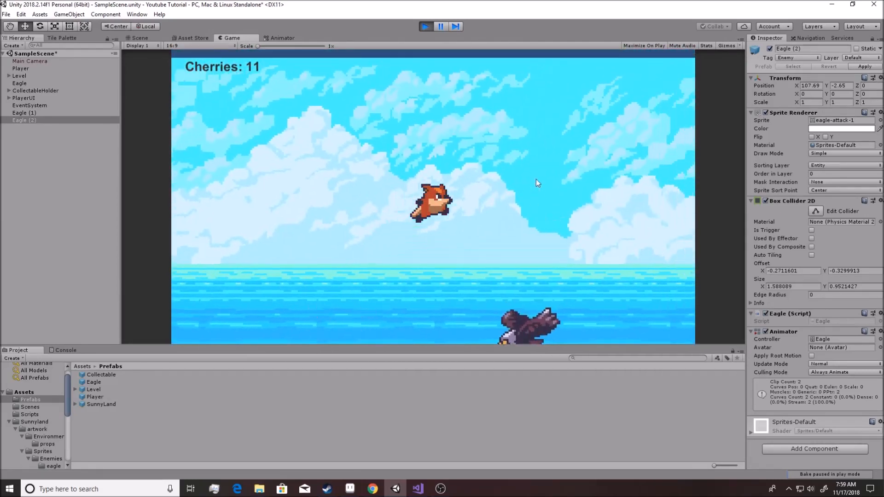
key("d")
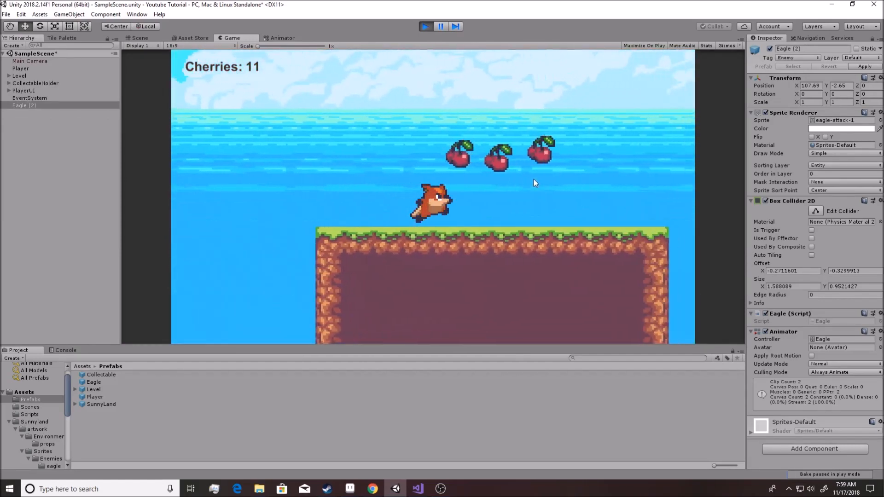
key("space")
key("space")
key("d")
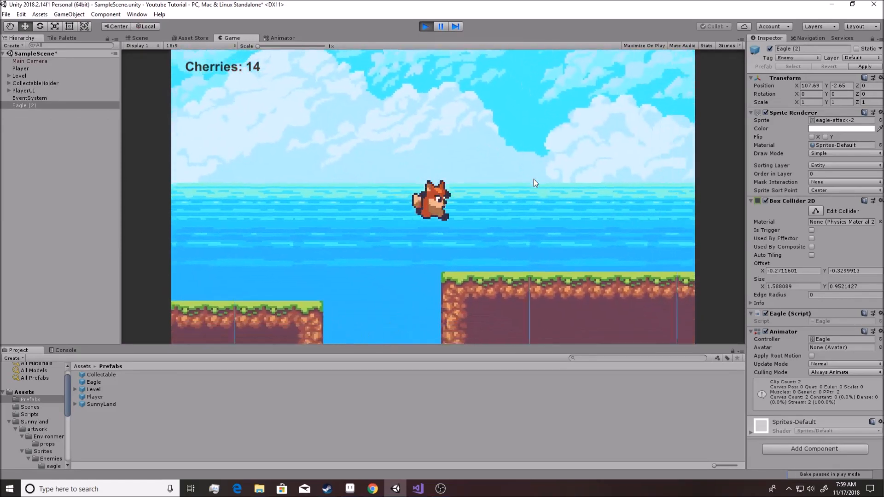
key("space")
key("d")
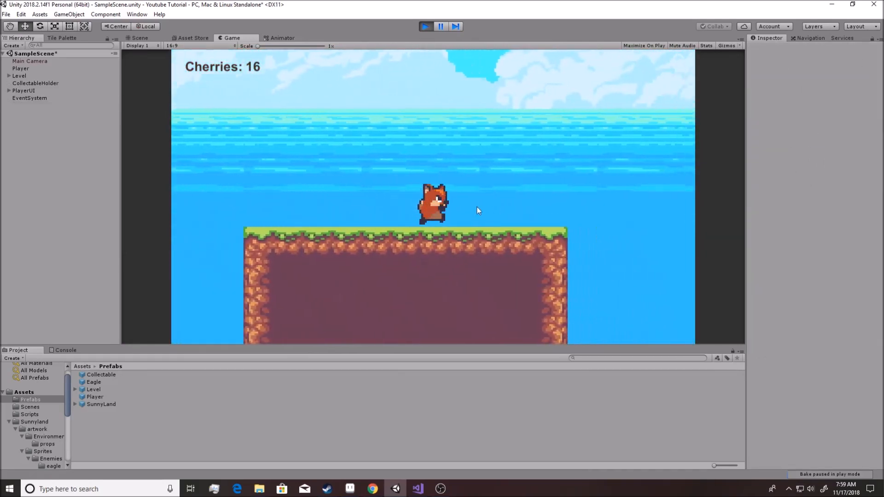
key("a")
key("d")
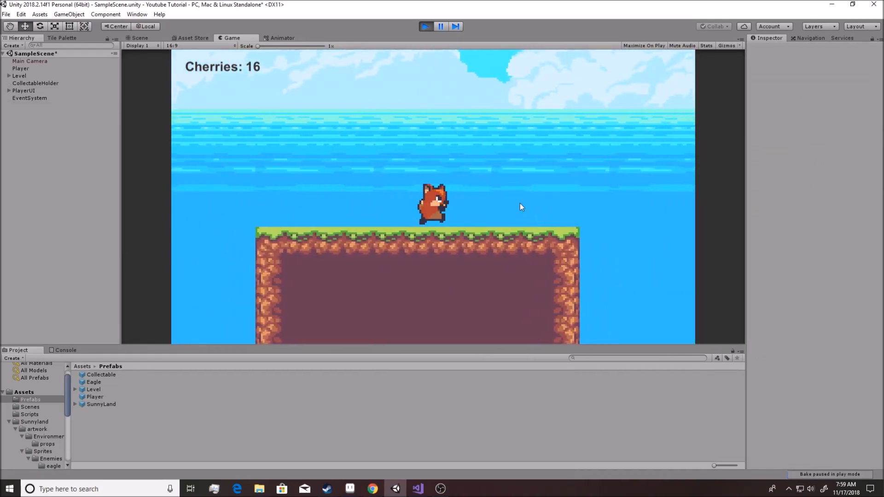
key("a")
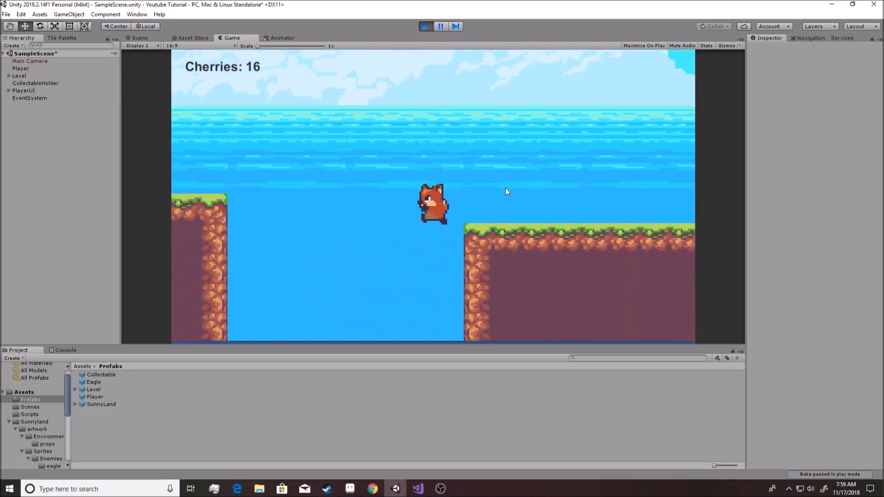
left_click(427, 26)
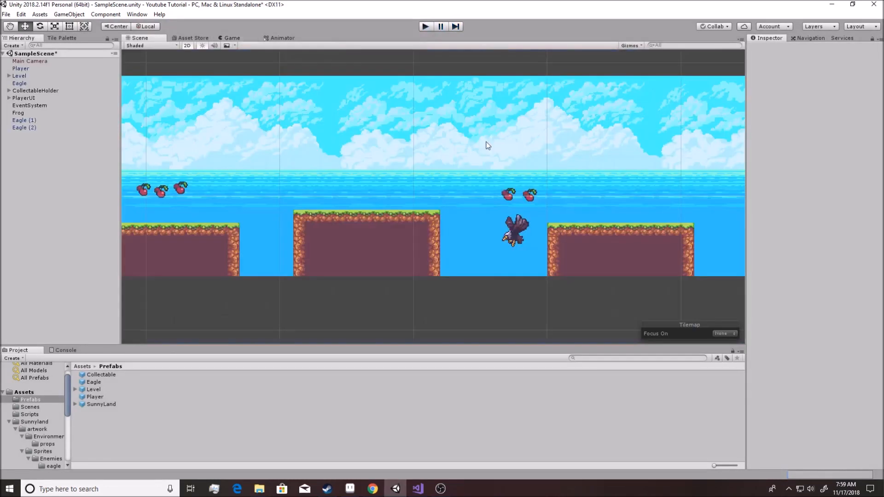
scroll(494, 200, "down", 5)
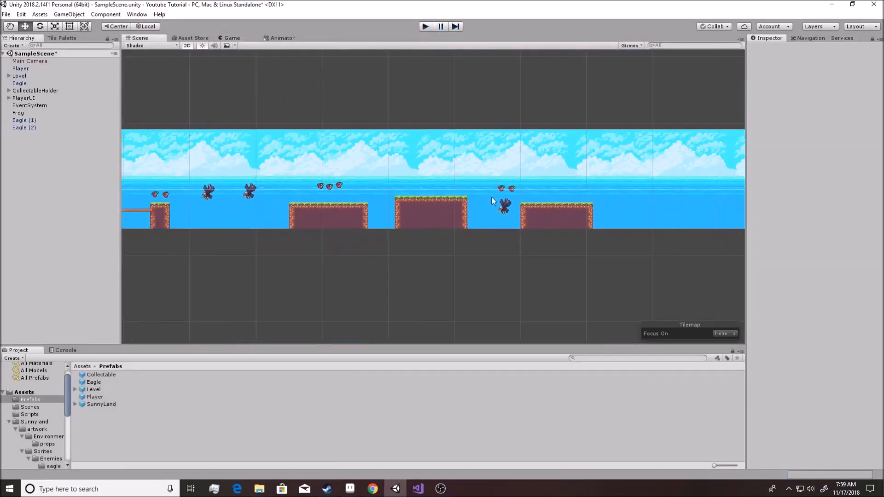